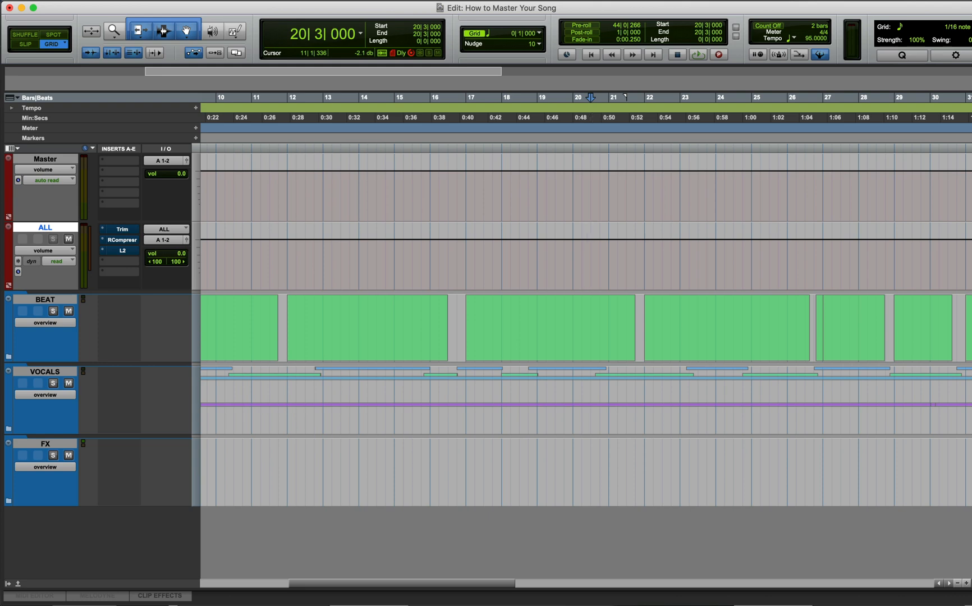
Step: Look at the settings of the Trim plug-in on the ALL track and close its window
click(123, 229)
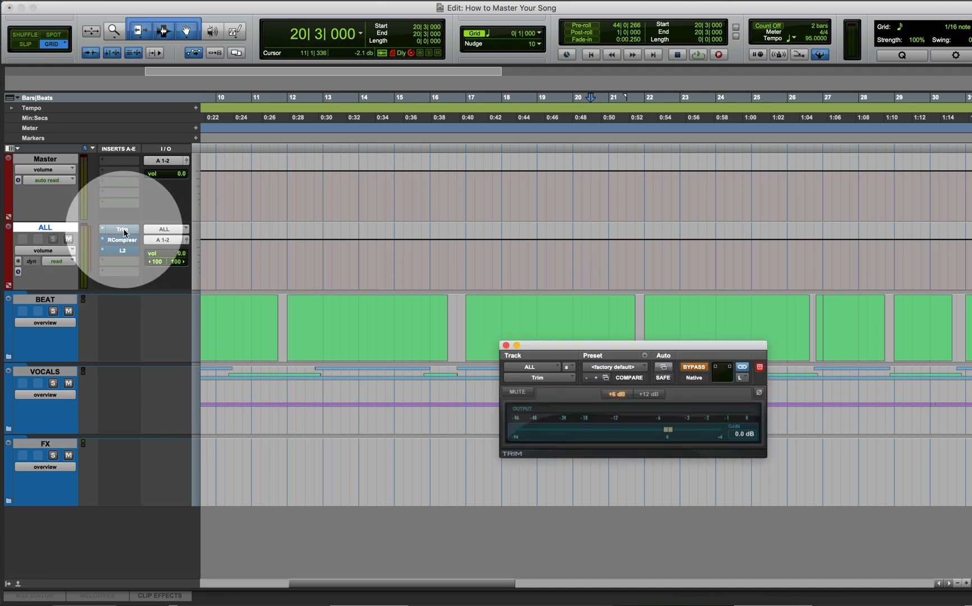
click(124, 228)
click(314, 307)
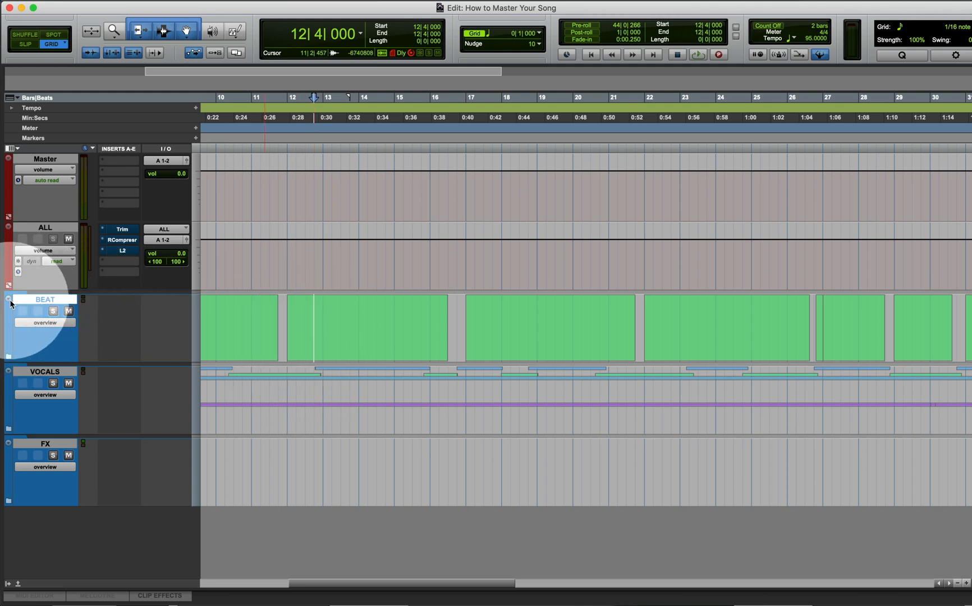
Step: Expand and collapse the VOCALS and BEAT folder tracks to look at their contents
click(8, 429)
click(8, 430)
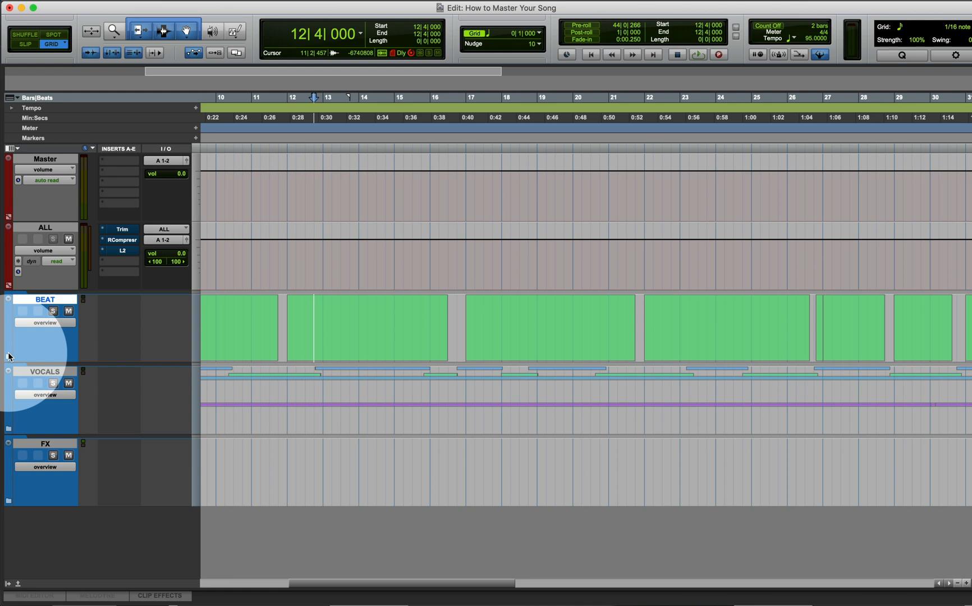
click(8, 356)
click(9, 356)
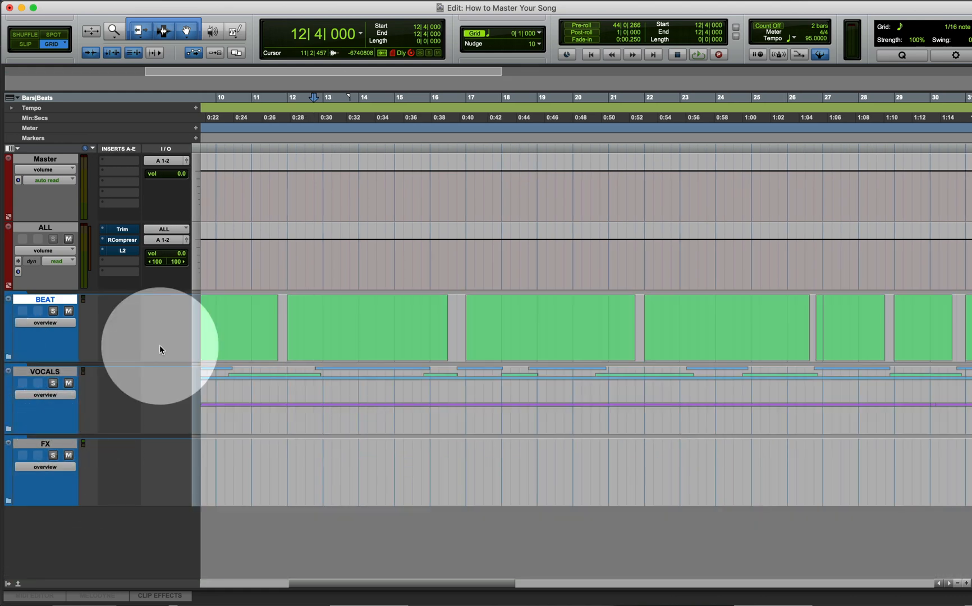
Step: Play the mix from bar 12 and from bar 17, and stop playback
click(285, 305)
key(space)
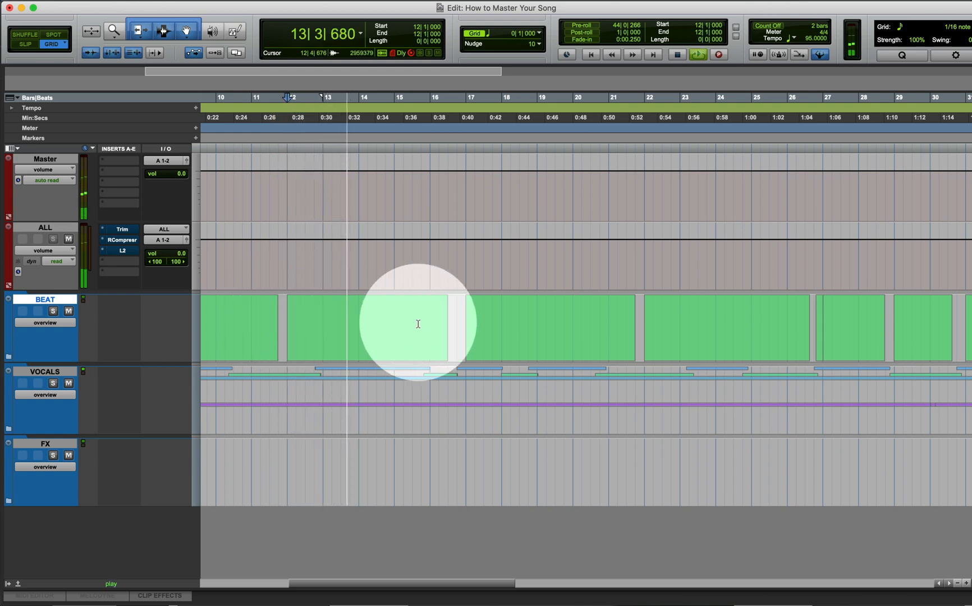
click(467, 309)
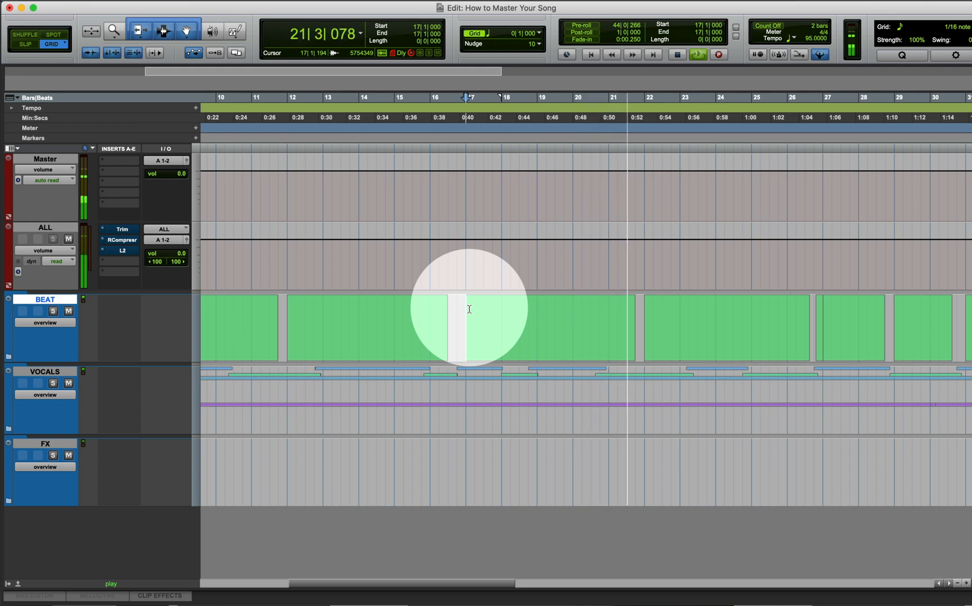
key(space)
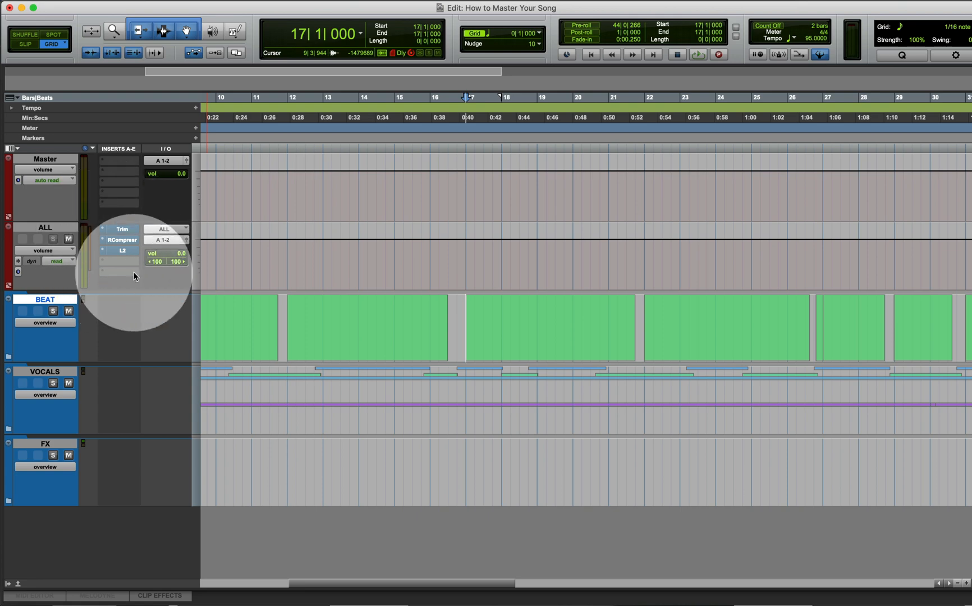
Step: Select bars 11 to 29 across the BEAT and VOCALS tracks and clear the selection
click(252, 306)
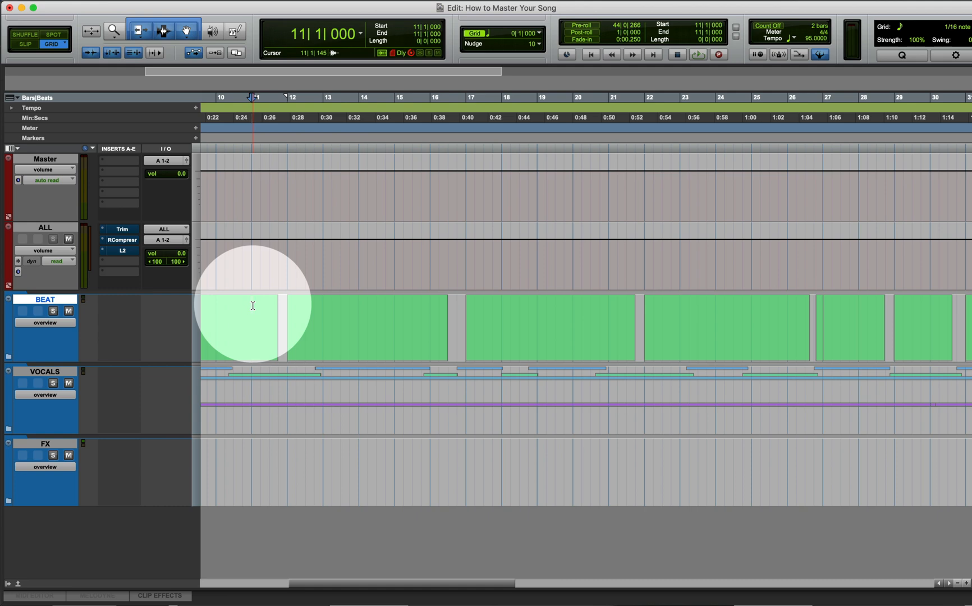
drag(253, 305, 894, 372)
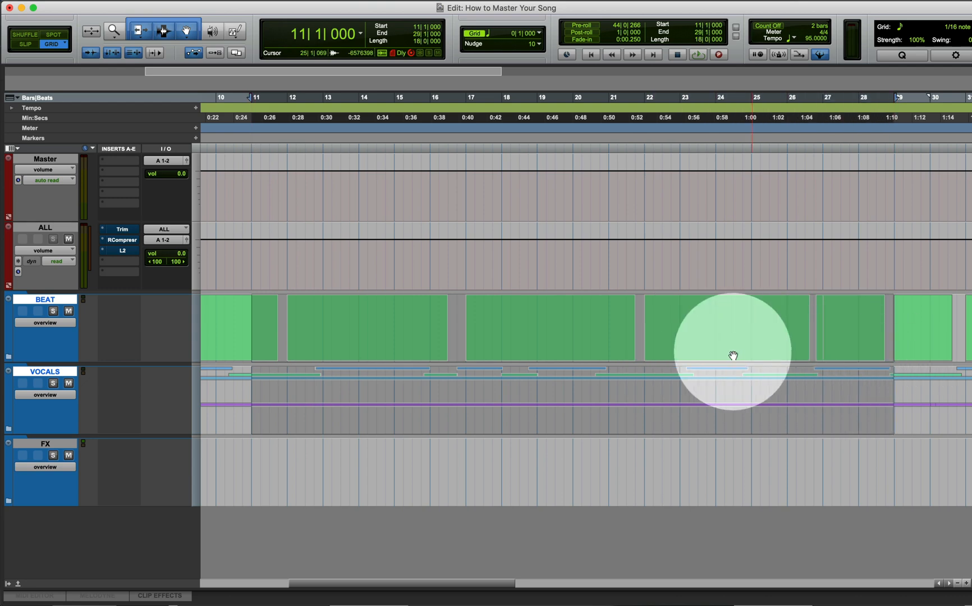
click(247, 305)
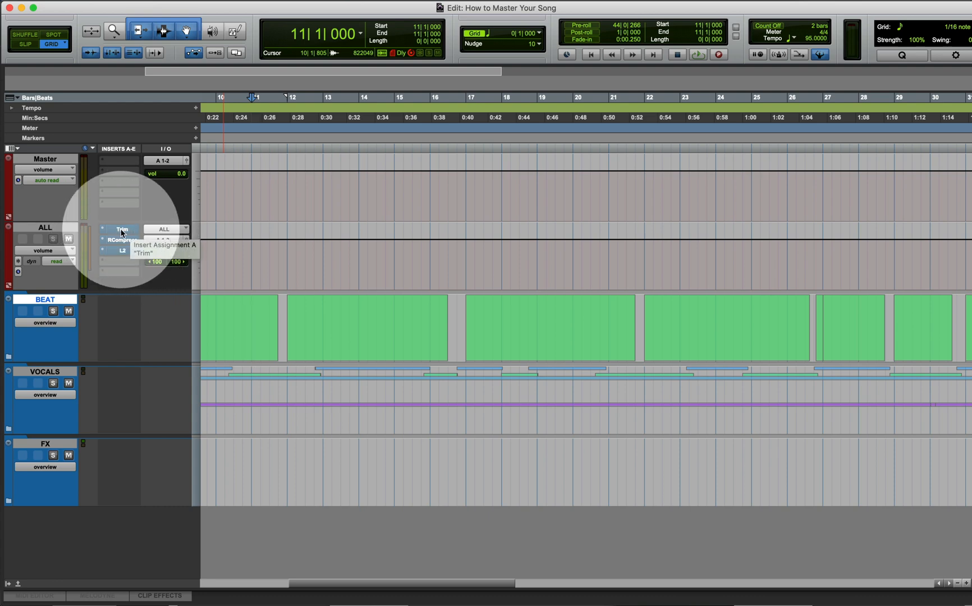
Step: Take the Trim insert on the ALL track out of bypass and place the edit cursor at bar 11 of the BEAT track
click(121, 231)
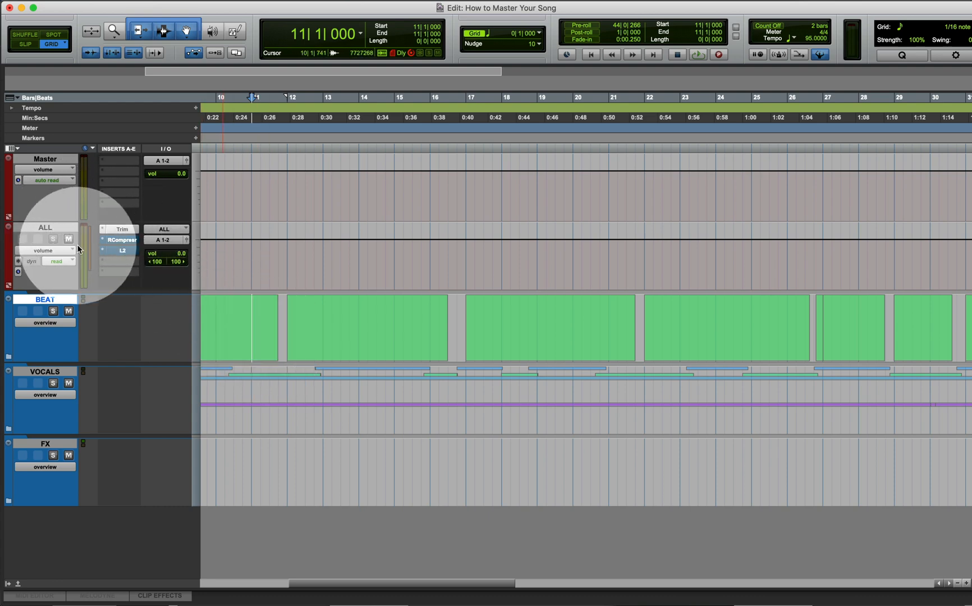
click(41, 301)
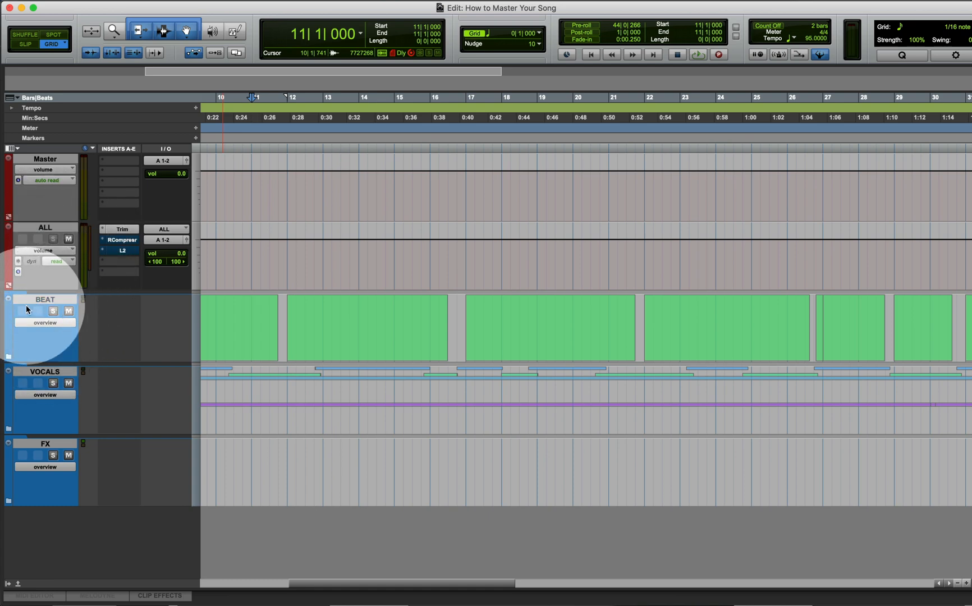
click(47, 227)
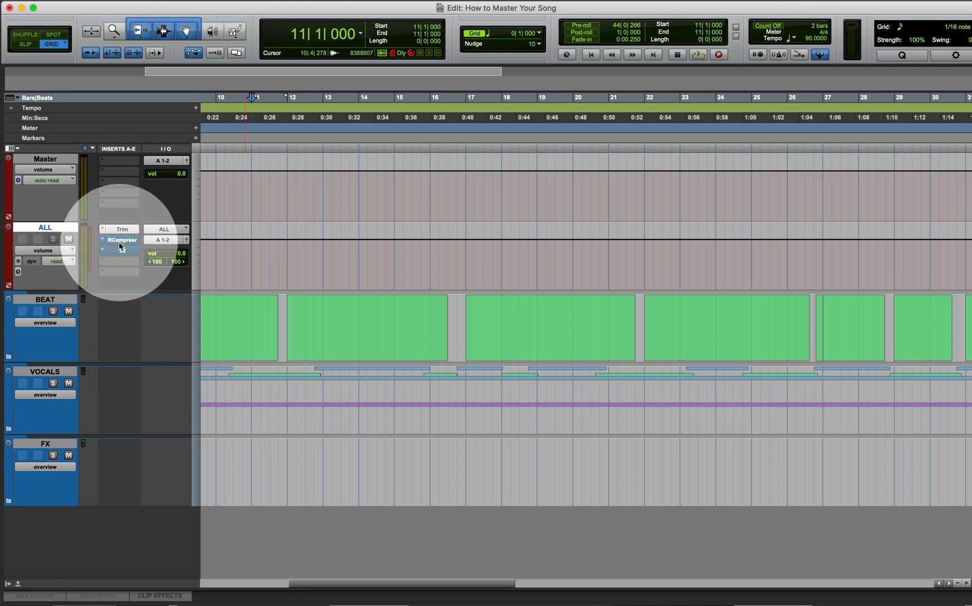
click(251, 314)
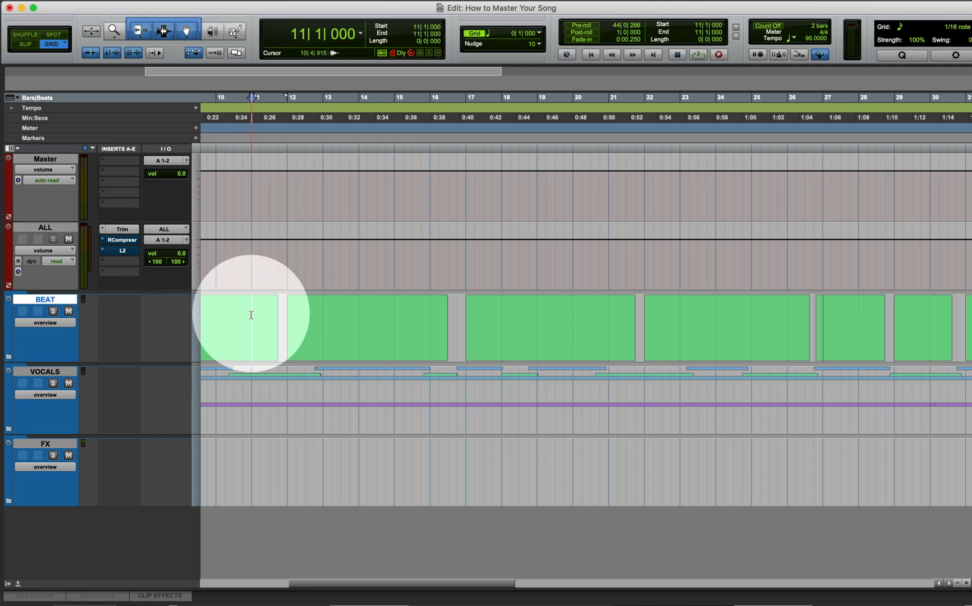
Step: Set the Trim plug-in's gain on the ALL track to +1.8 dB while listening to the song
click(122, 229)
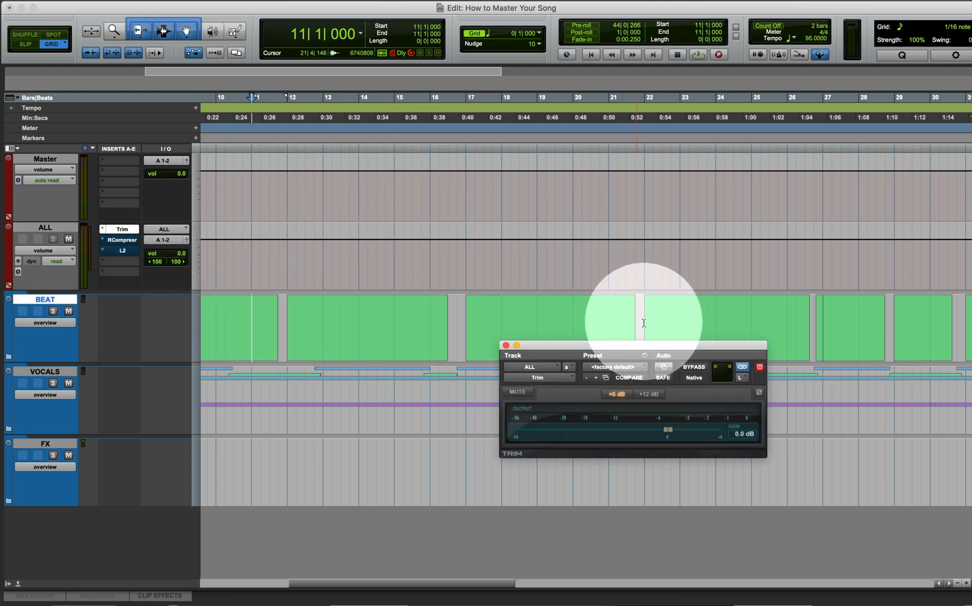
key(space)
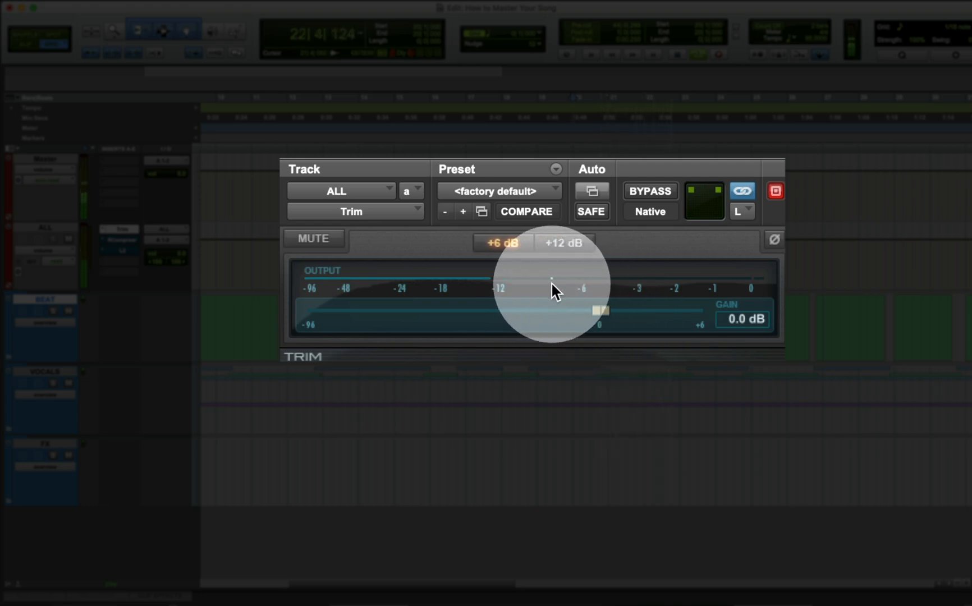
drag(598, 310, 625, 311)
key(space)
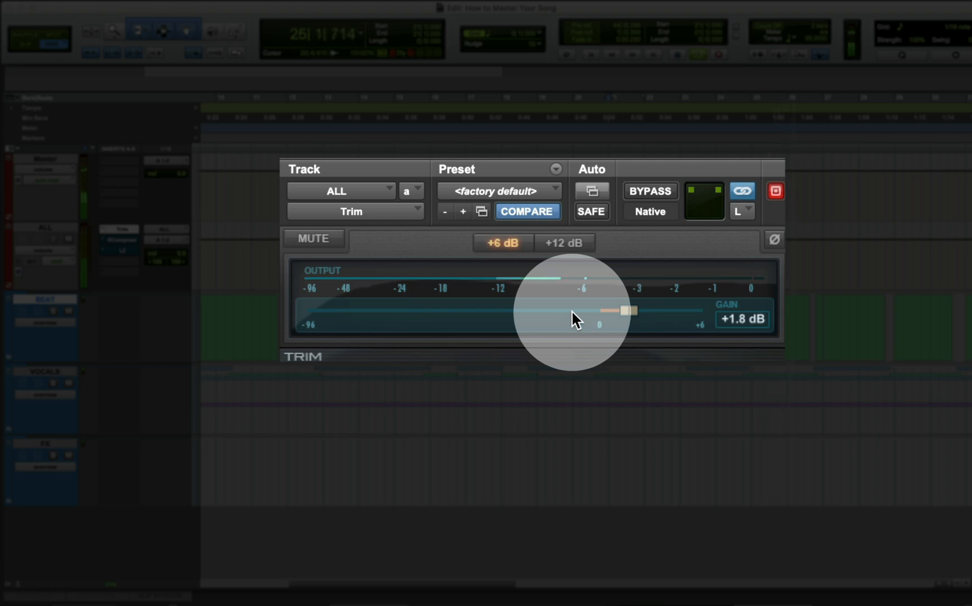
key(space)
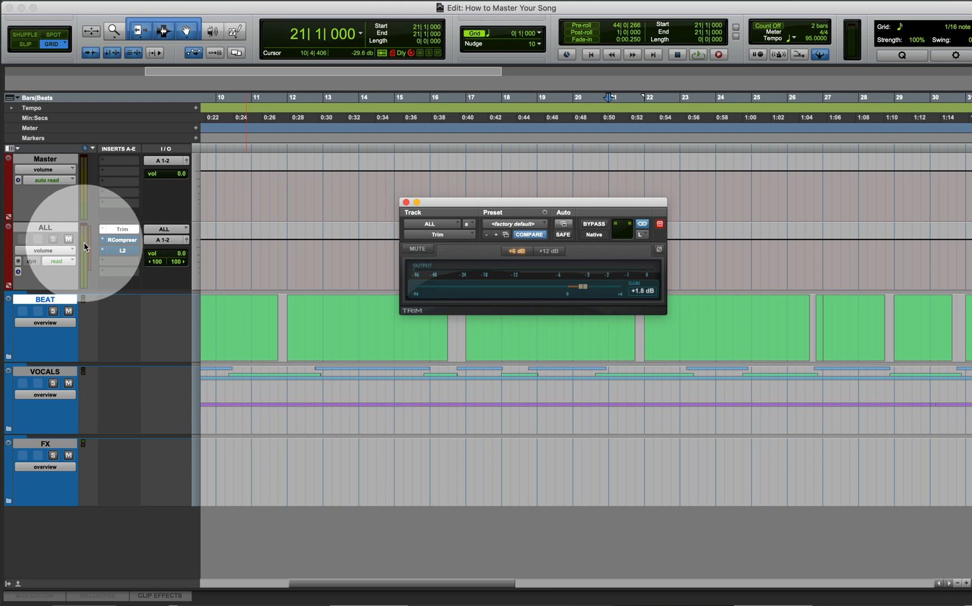
Step: Play the song from bar 21 and bar 23 to check the level on the ALL and Master tracks
key(space)
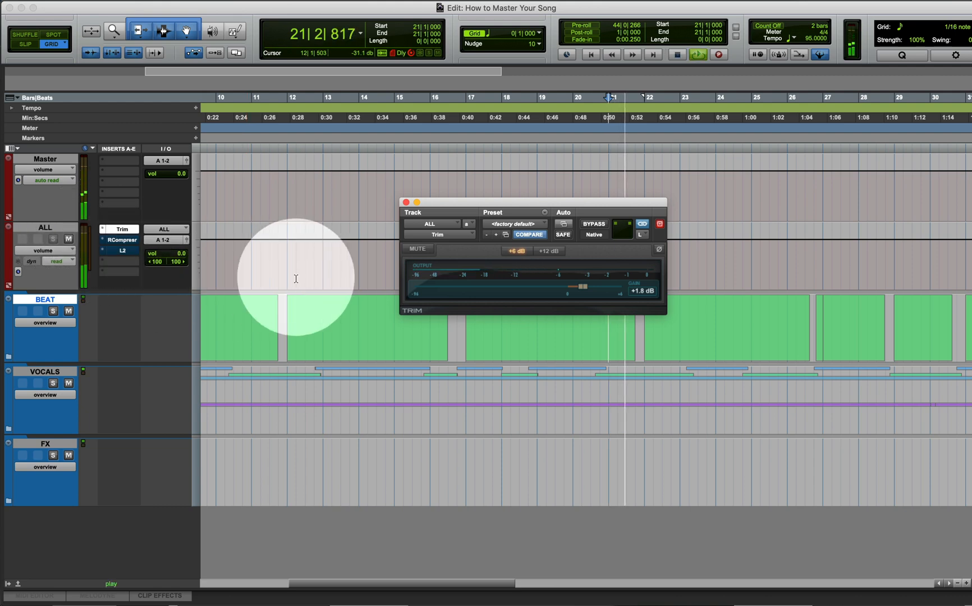
click(679, 312)
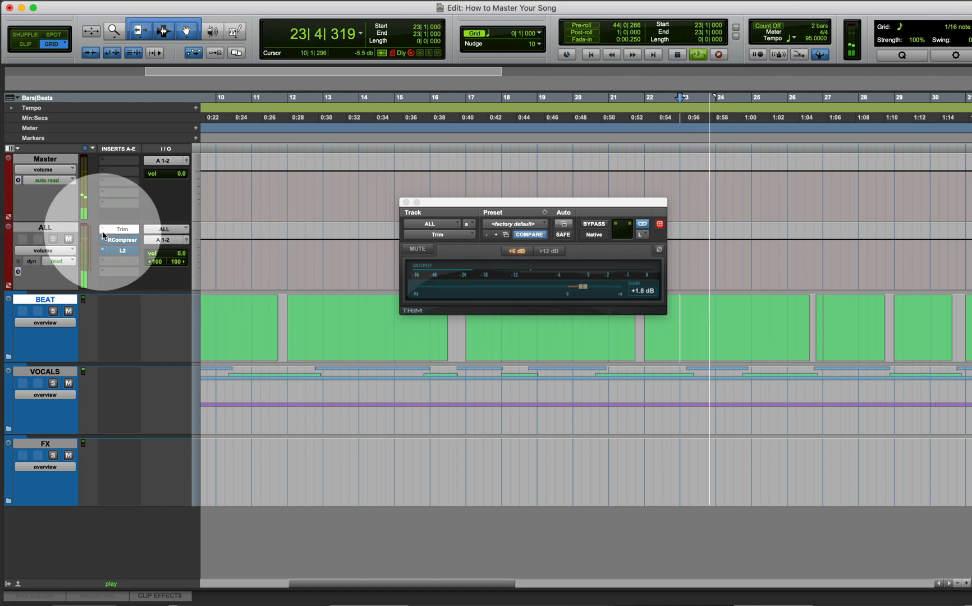
key(space)
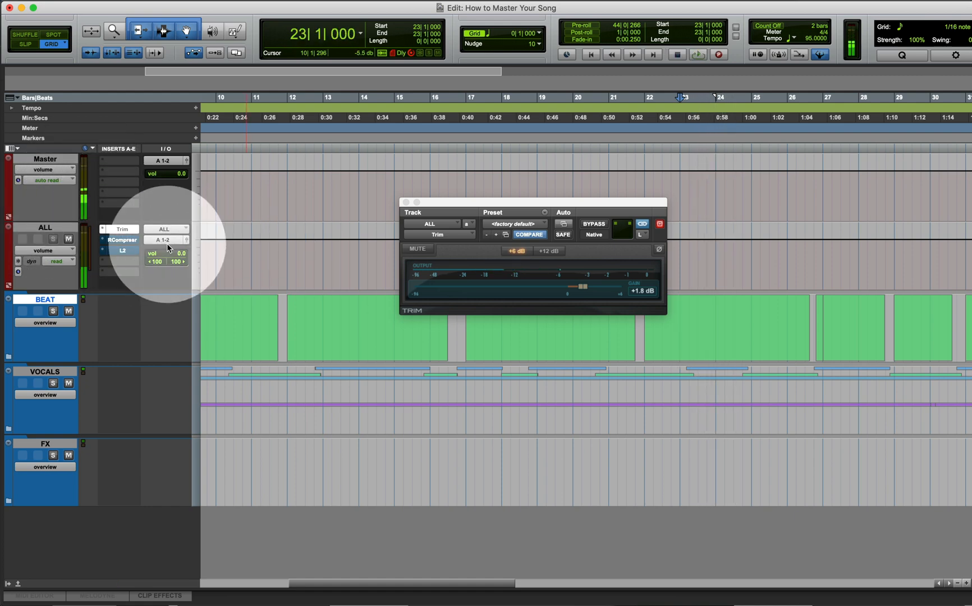
Step: Enable the RCompressor insert on the ALL track, open it and move its window clear of the clips
click(122, 240)
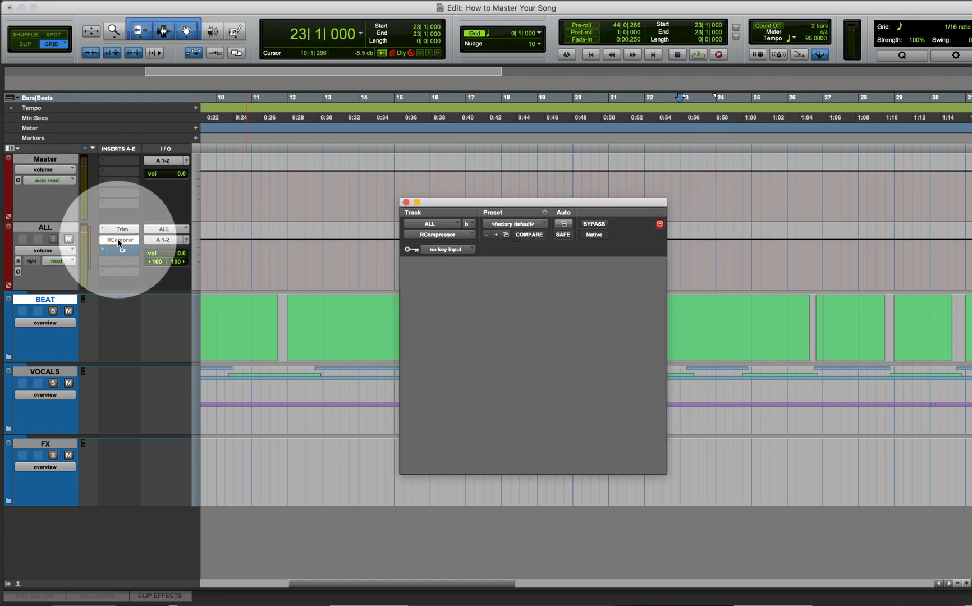
drag(455, 200, 322, 40)
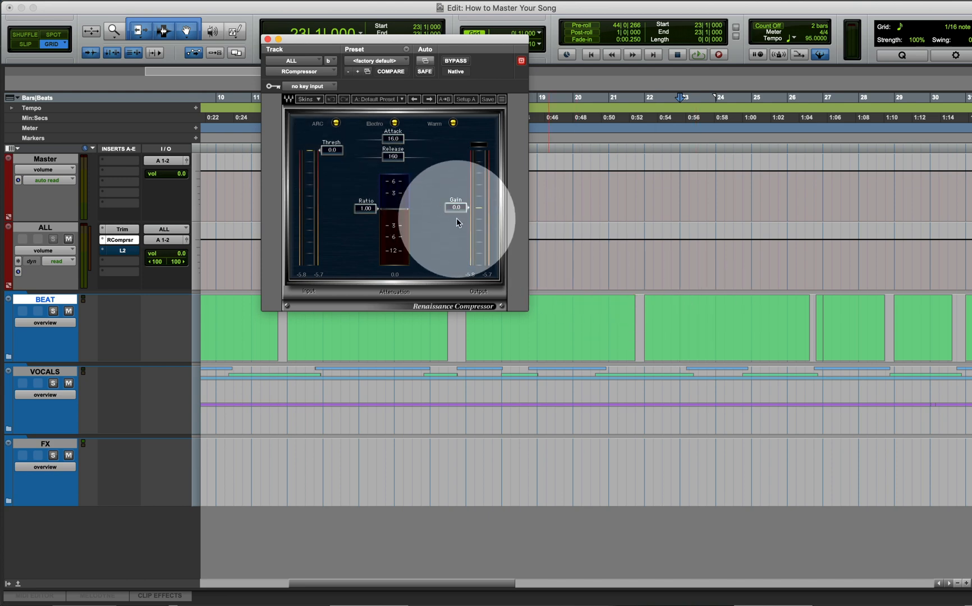
Step: Select the VOCALS range from 14|3 to 25|1 and clear the selection
drag(566, 300, 379, 368)
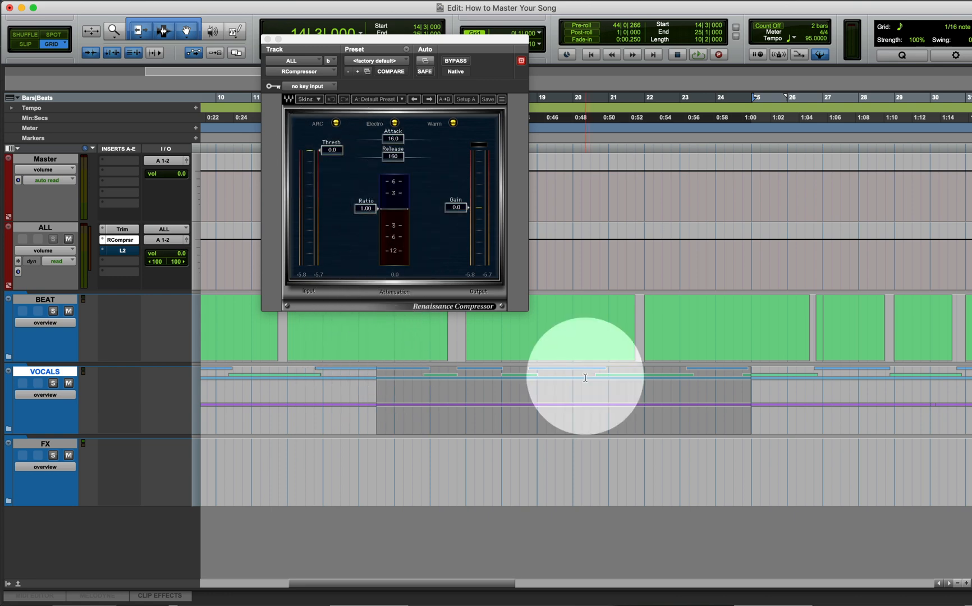
drag(733, 356, 555, 342)
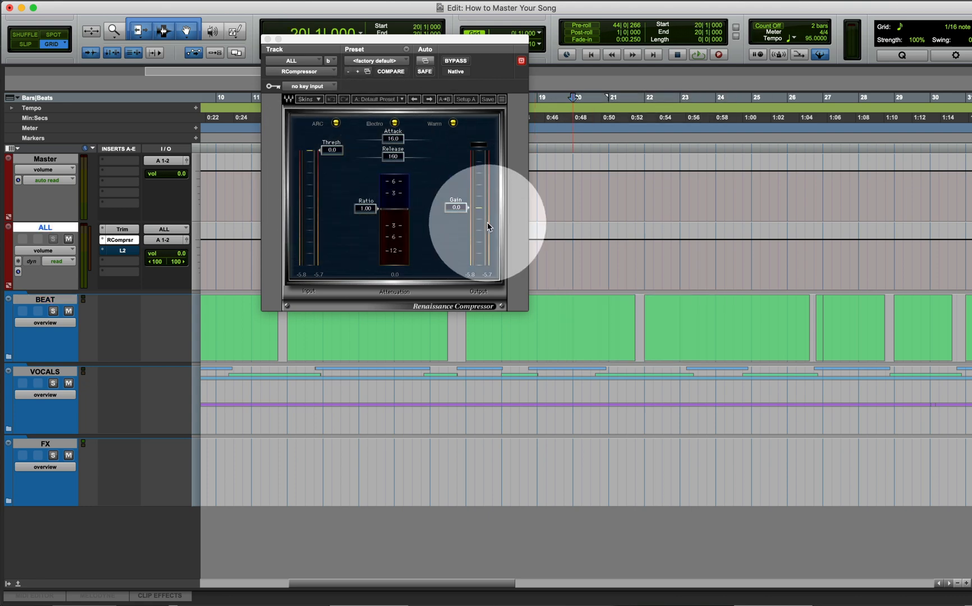
Step: During playback, set the Renaissance Compressor's threshold to -8.7 and its ratio to 1.52
click(537, 304)
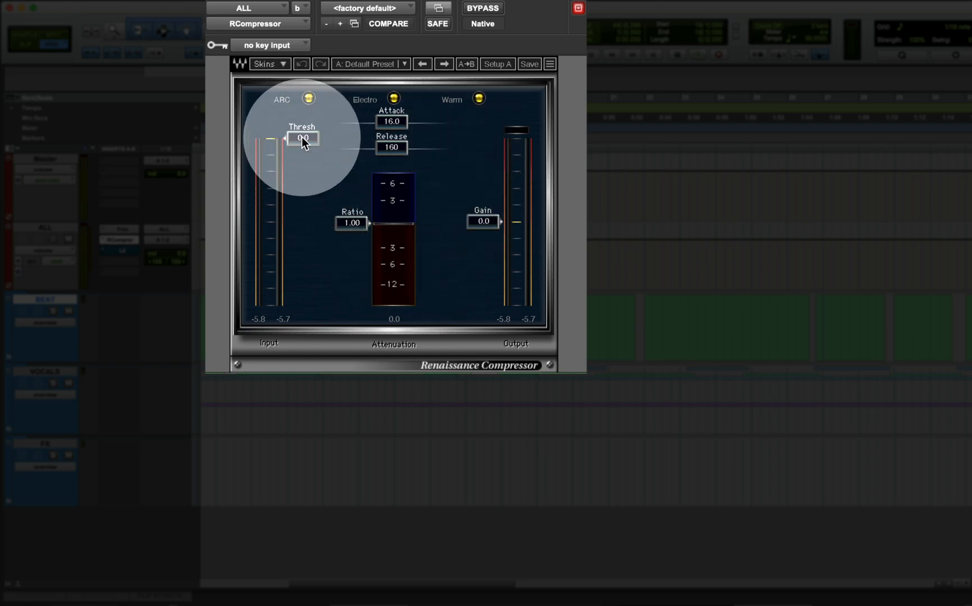
key(space)
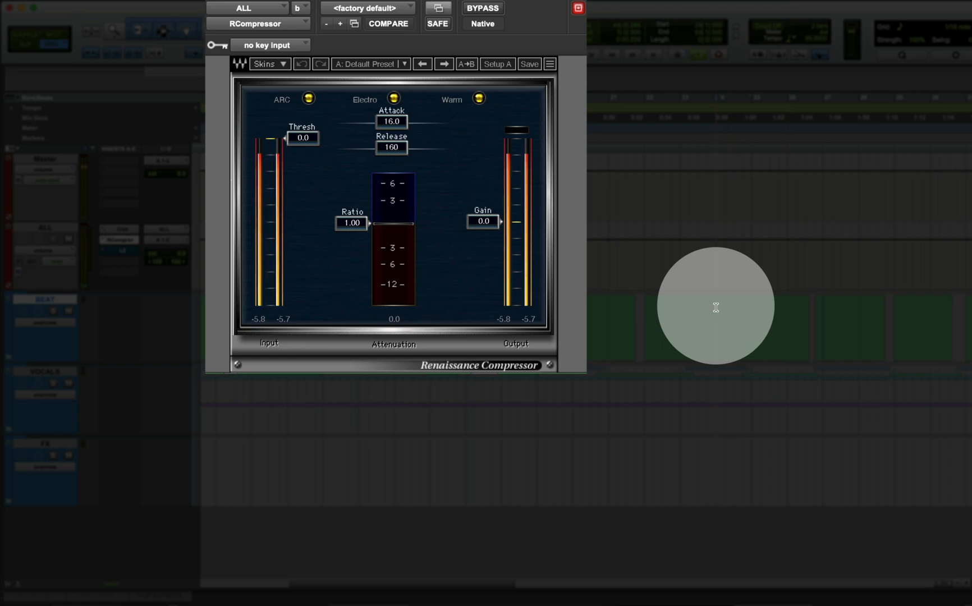
drag(303, 137, 304, 156)
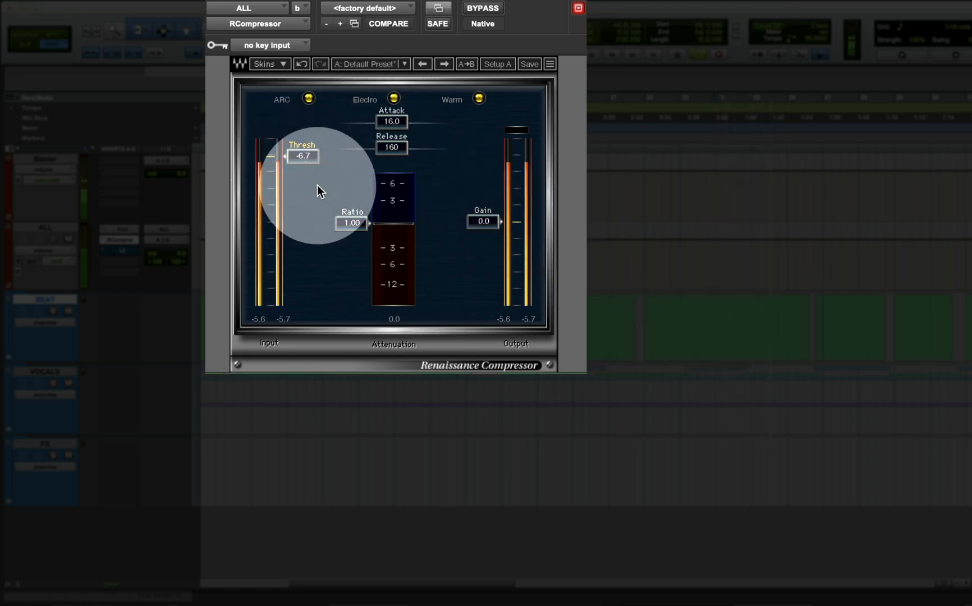
drag(351, 222, 351, 232)
click(310, 157)
drag(310, 157, 310, 164)
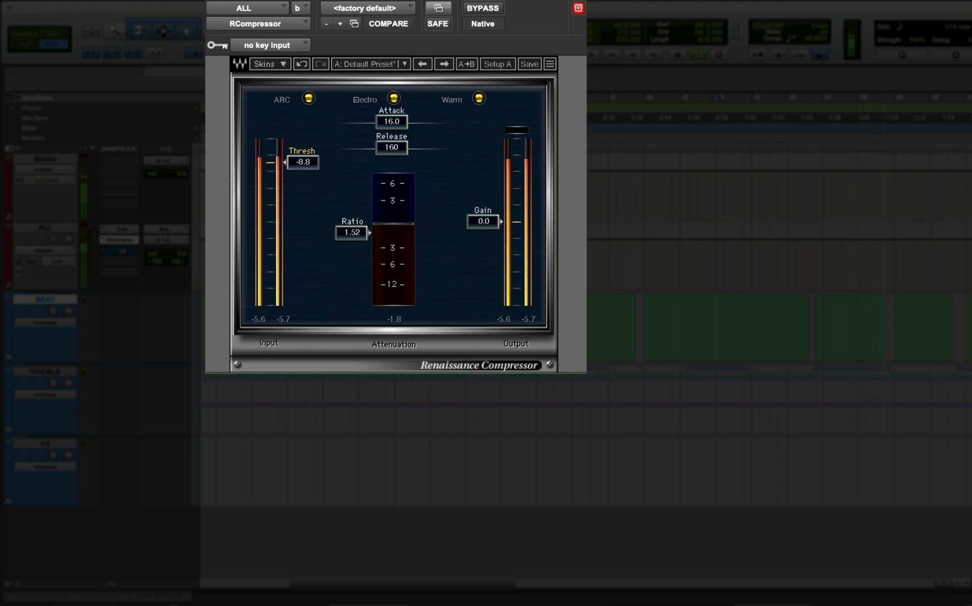
Step: Set the compressor's attack to 2.82 and its ratio to 1.42 while checking the attenuation during playback
drag(397, 123, 376, 123)
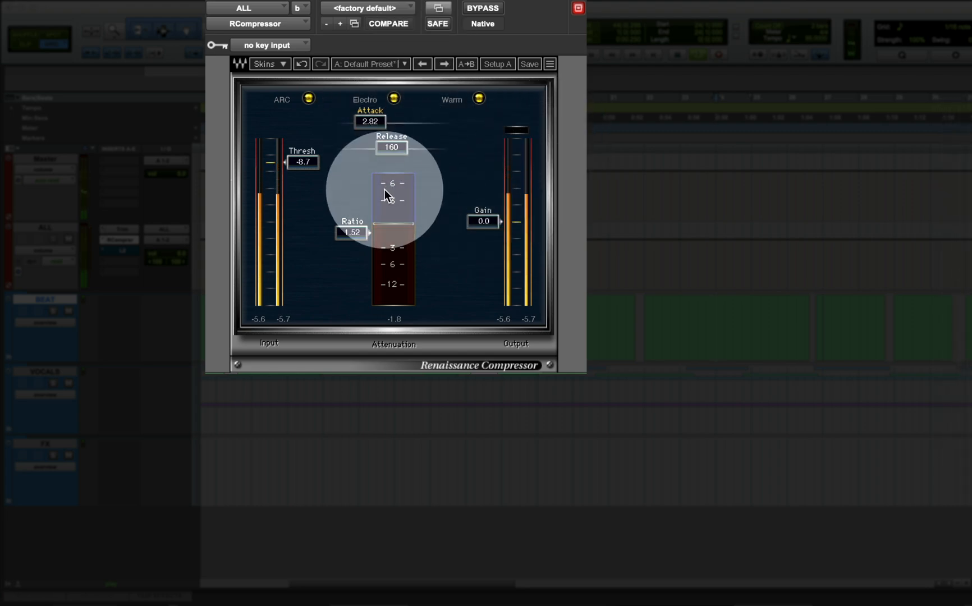
drag(385, 189, 395, 273)
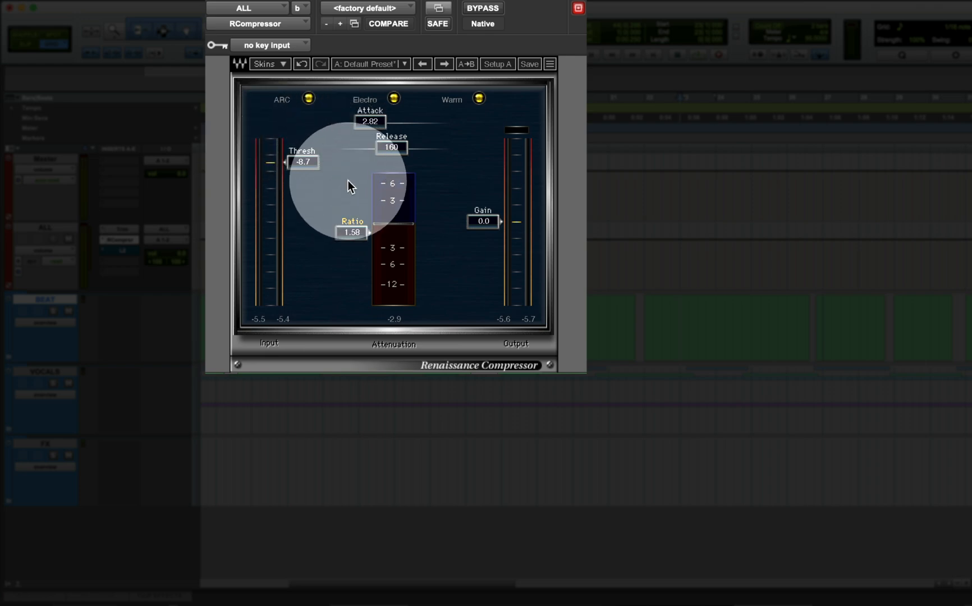
key(space)
drag(349, 233, 349, 231)
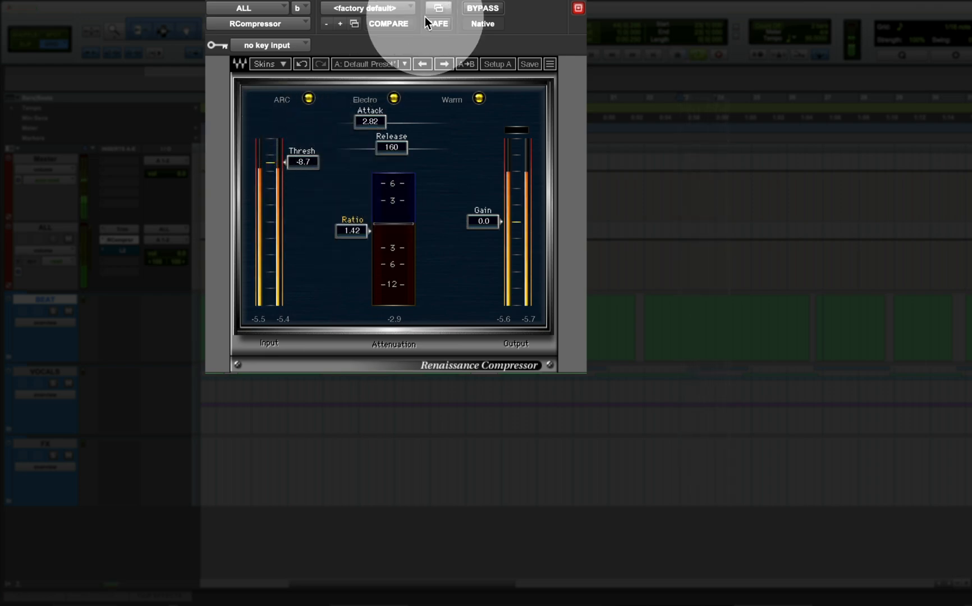
Step: Compare the song with and without the Renaissance Compressor by toggling its bypass during playback
click(480, 9)
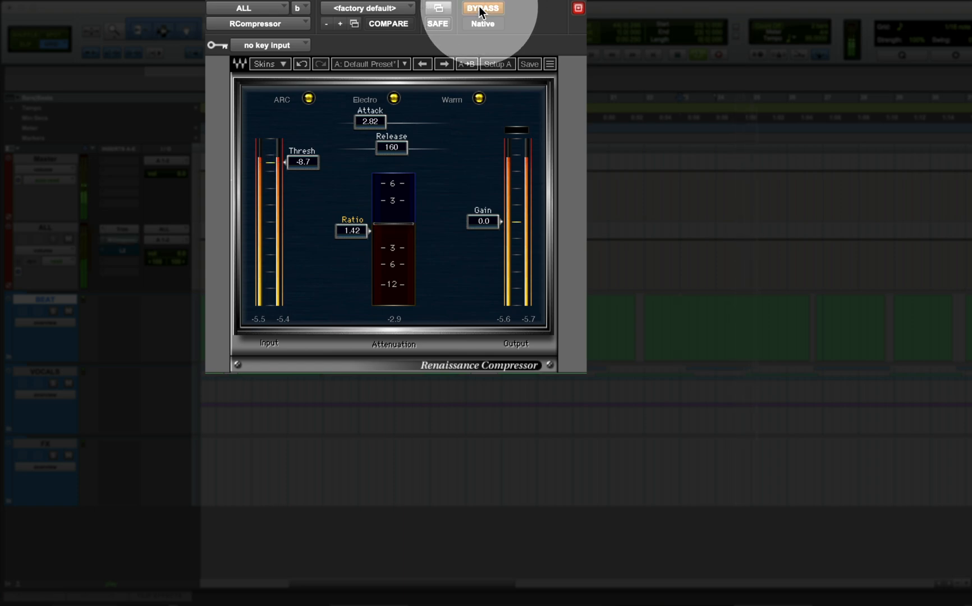
click(480, 8)
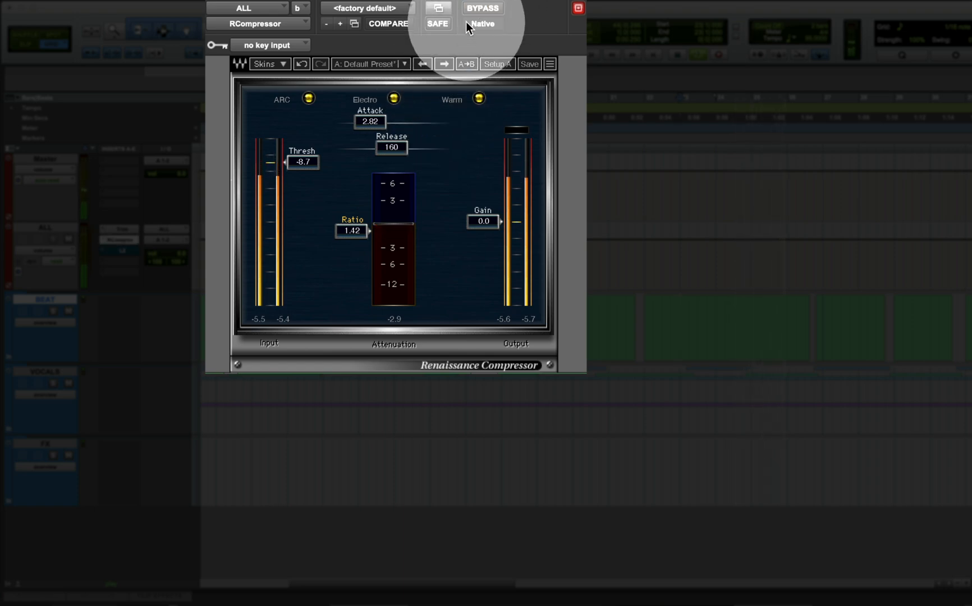
click(472, 11)
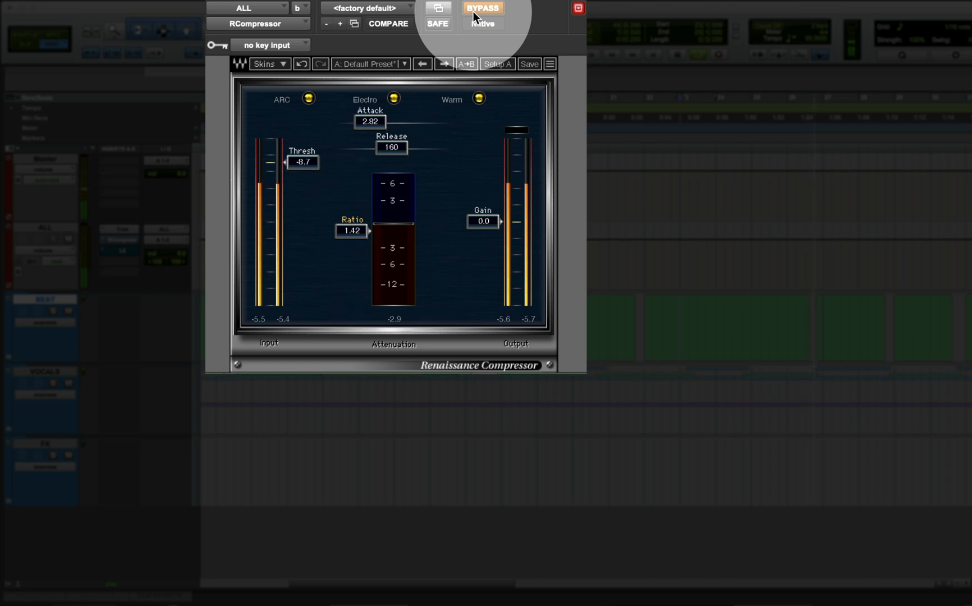
click(473, 11)
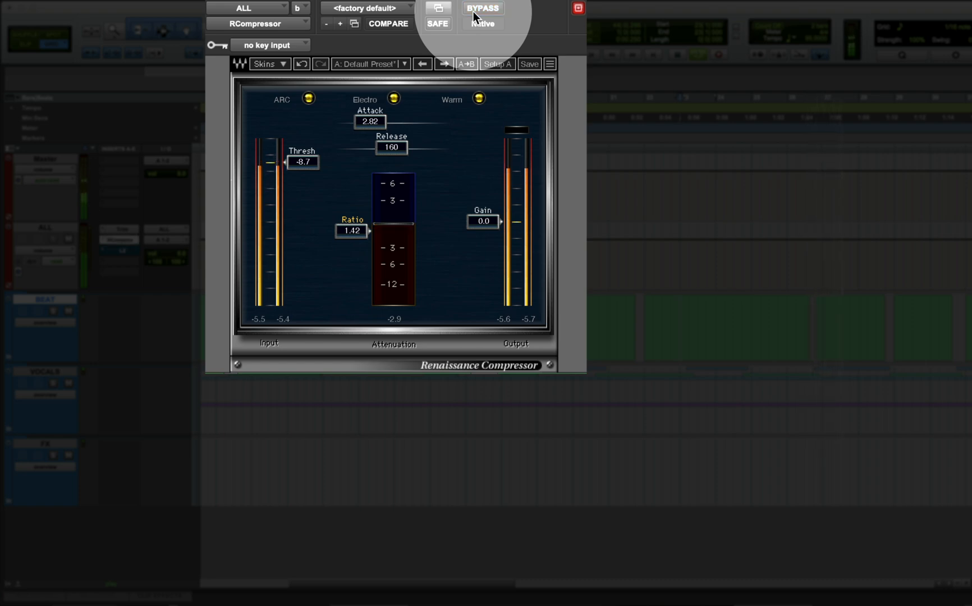
Step: Try a compressor output gain of 6.6 against the bypassed signal and return the gain to 0.0
drag(468, 220, 468, 200)
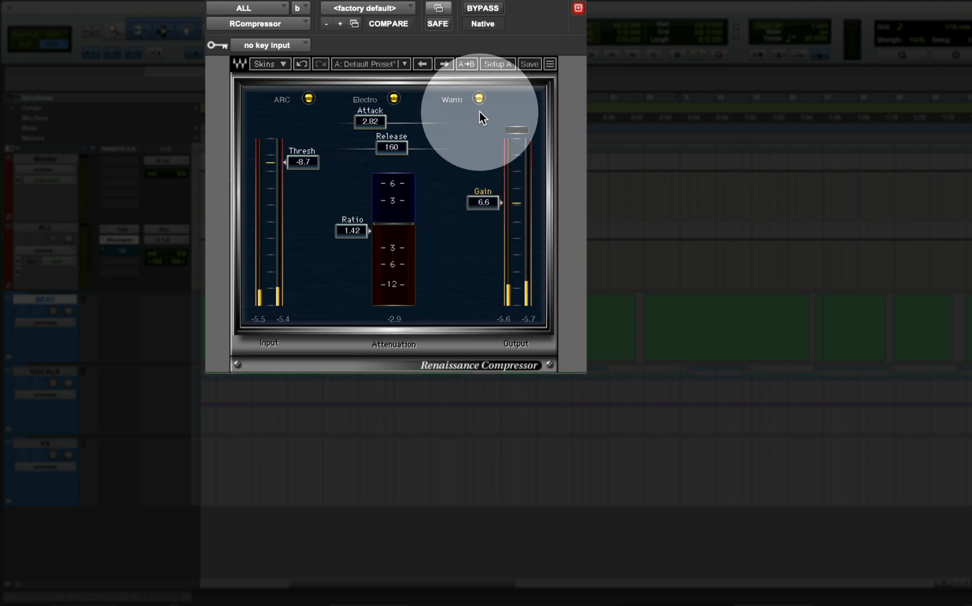
click(490, 15)
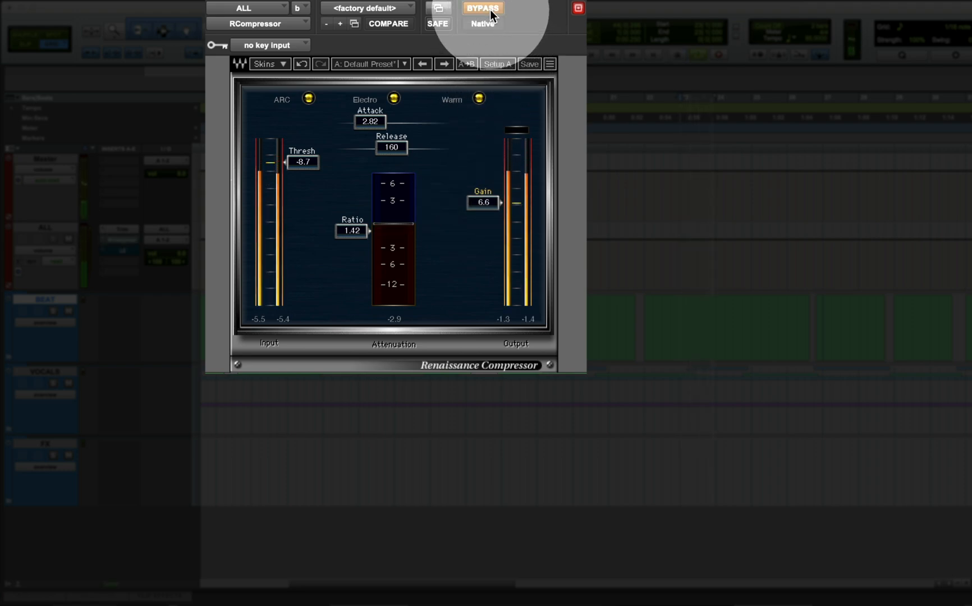
click(490, 15)
drag(478, 207, 477, 226)
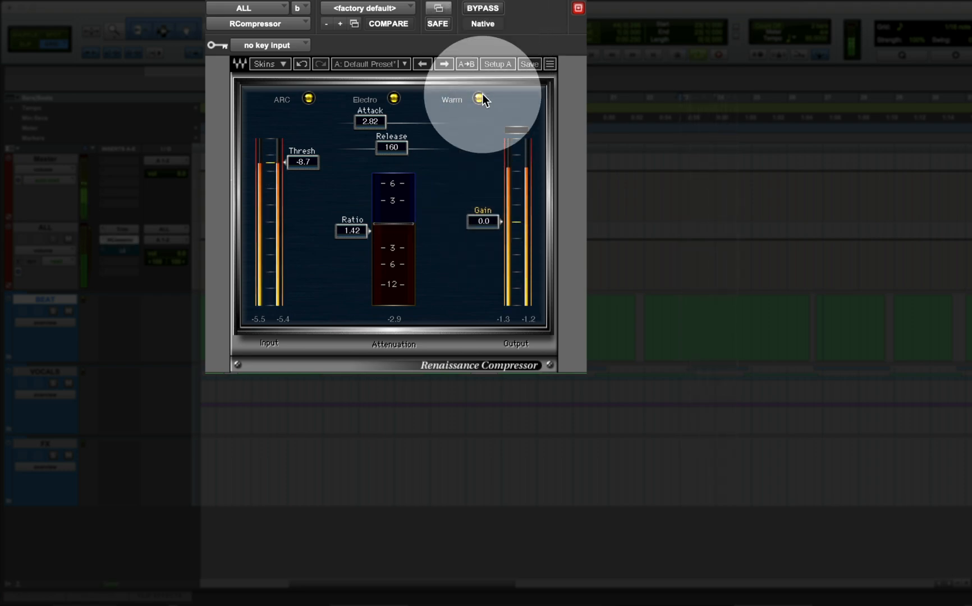
click(490, 8)
click(491, 8)
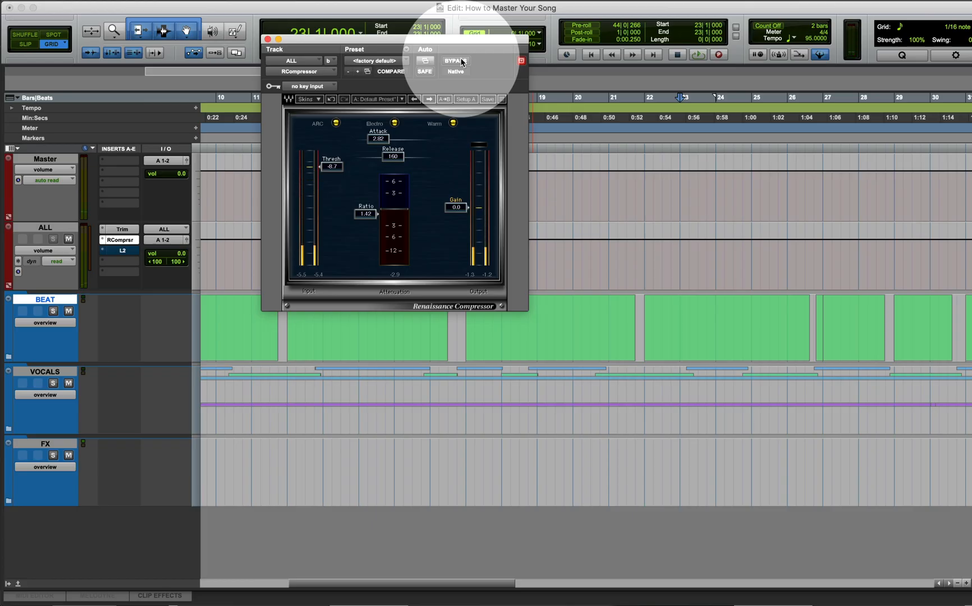
Step: Set the compressor's attack to 2.71 and release to 153, keeping its window clear of the clips
click(441, 32)
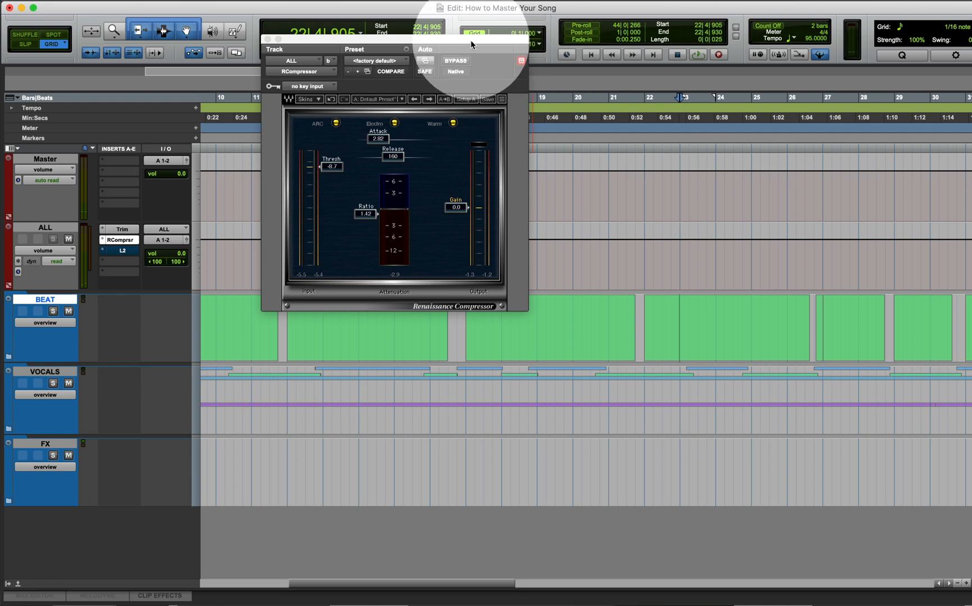
drag(470, 39, 558, 62)
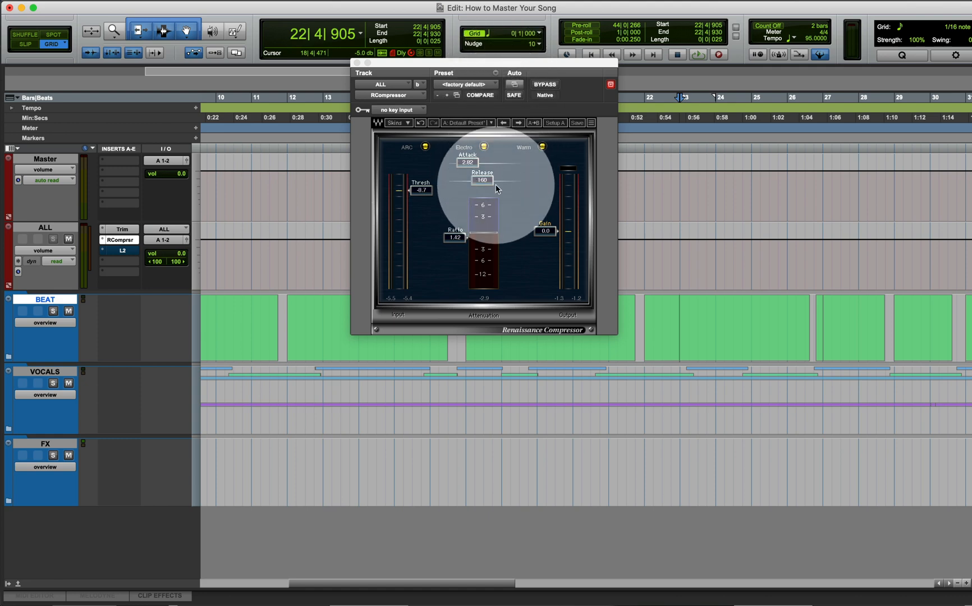
drag(472, 160, 481, 180)
click(482, 179)
drag(565, 63, 461, 5)
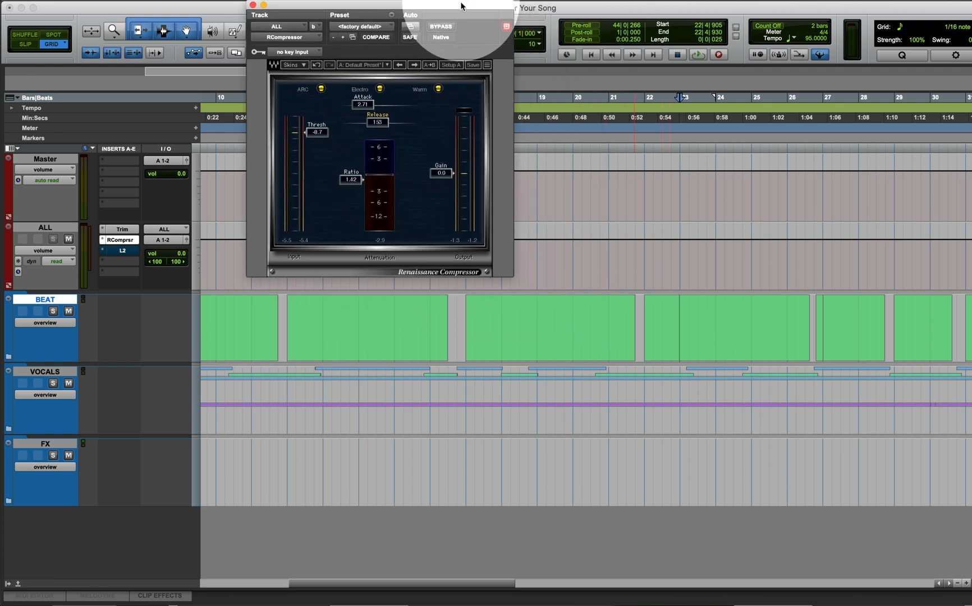
Step: Mark the BEAT range from 13|2 to 22|4, clear the selection and briefly audition the song from 32|1
click(493, 307)
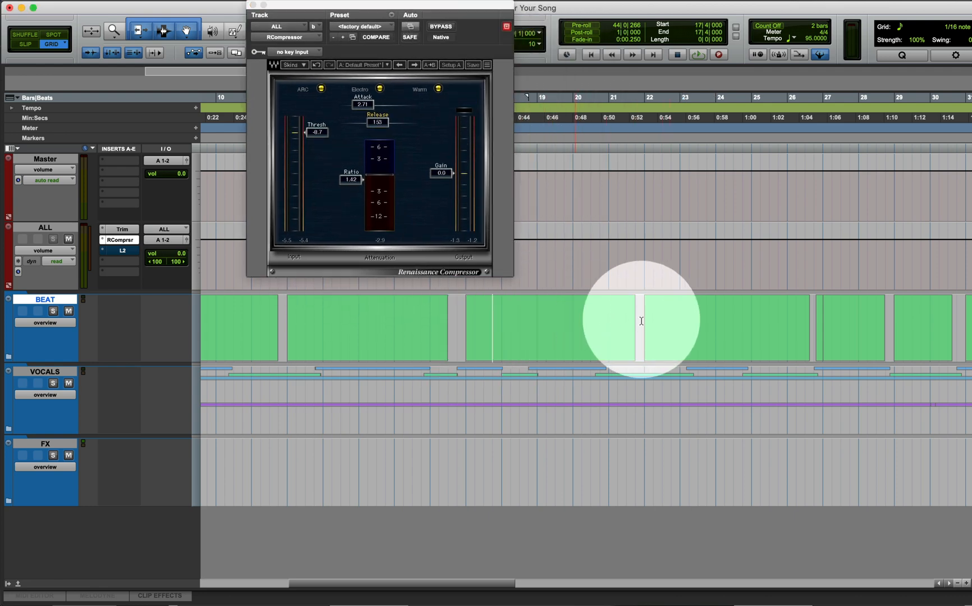
drag(337, 320, 675, 316)
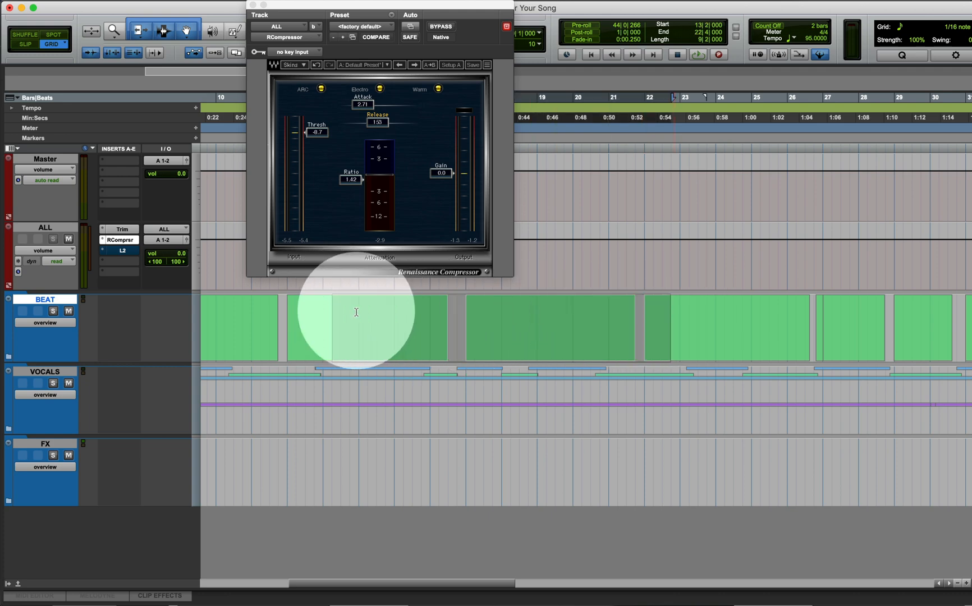
click(308, 307)
click(605, 311)
key(space)
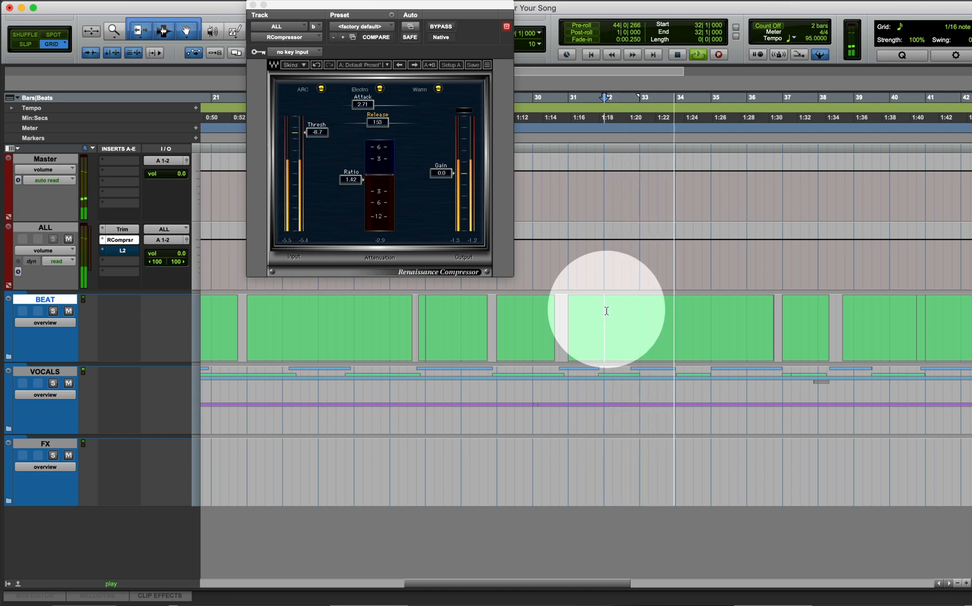
key(space)
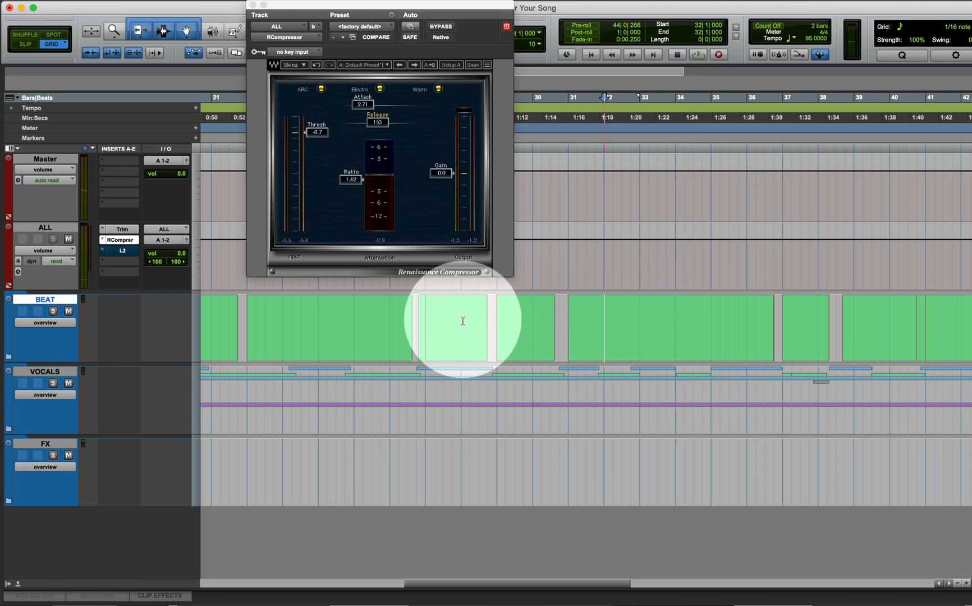
Step: Play the song from 27|1 and set the compressor's threshold to -9.2
click(425, 309)
key(space)
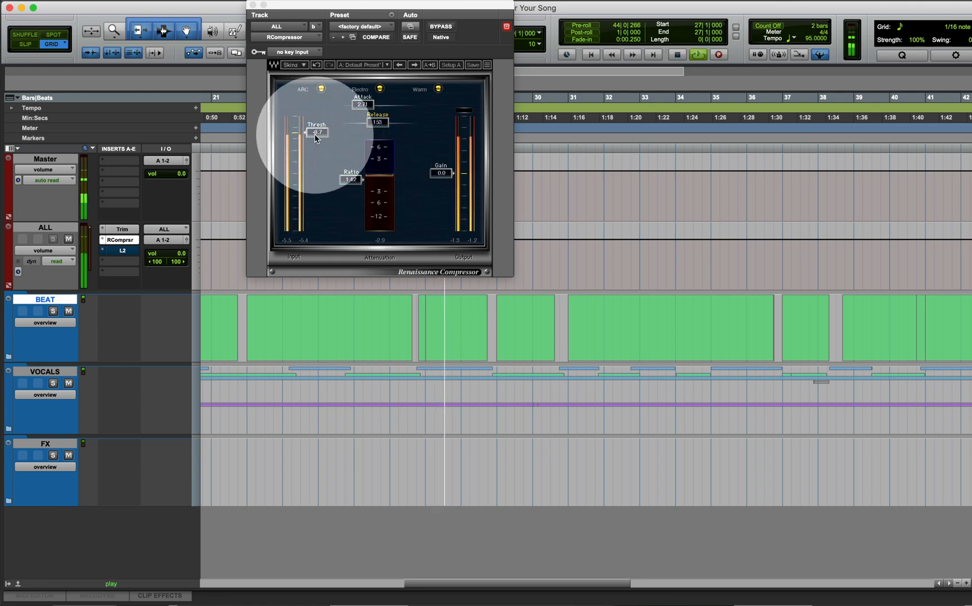
drag(315, 135, 315, 144)
key(space)
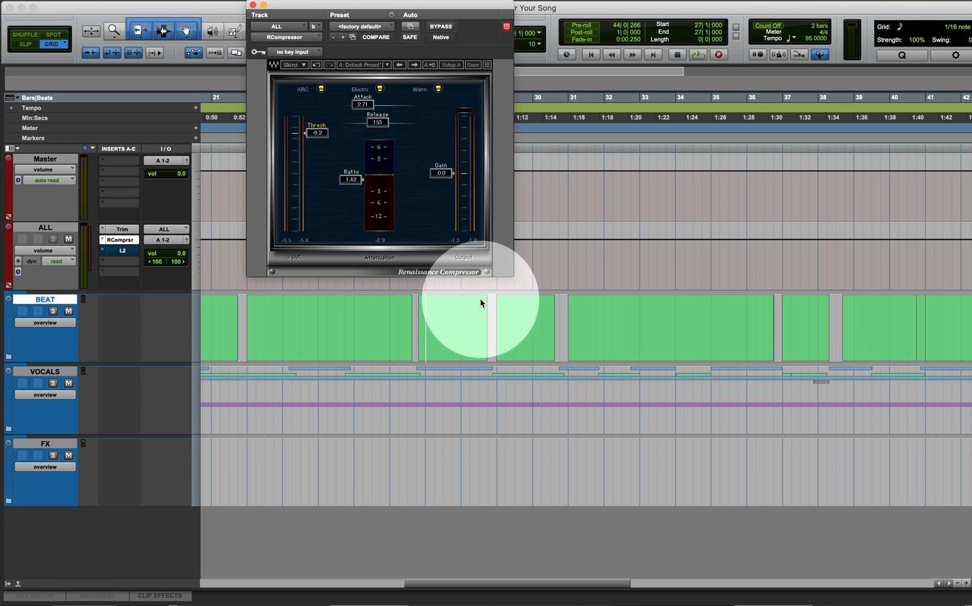
Step: Play the song and toggle the compressor's bypass repeatedly to compare the compressed and uncompressed sound
double_click(451, 318)
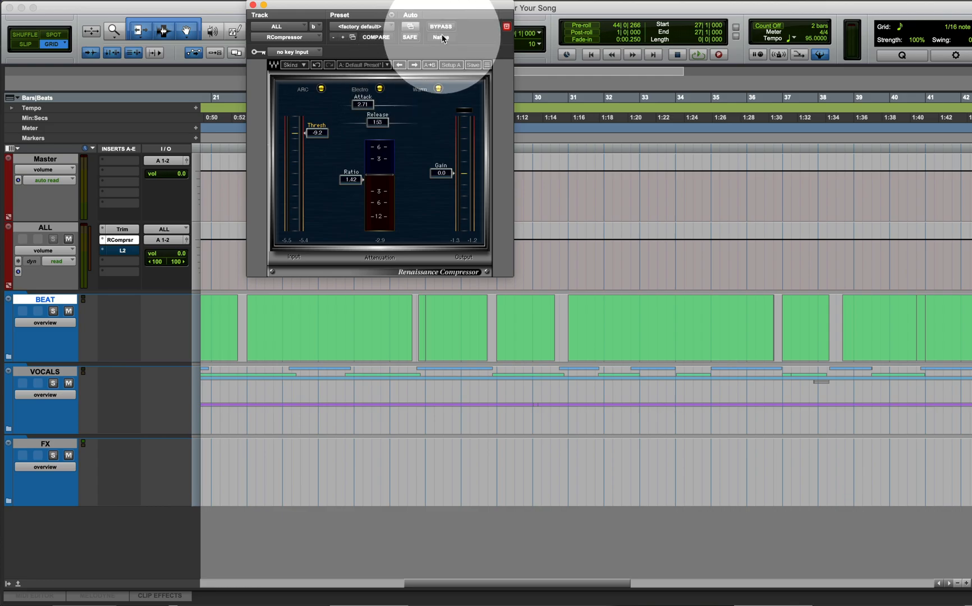
key(space)
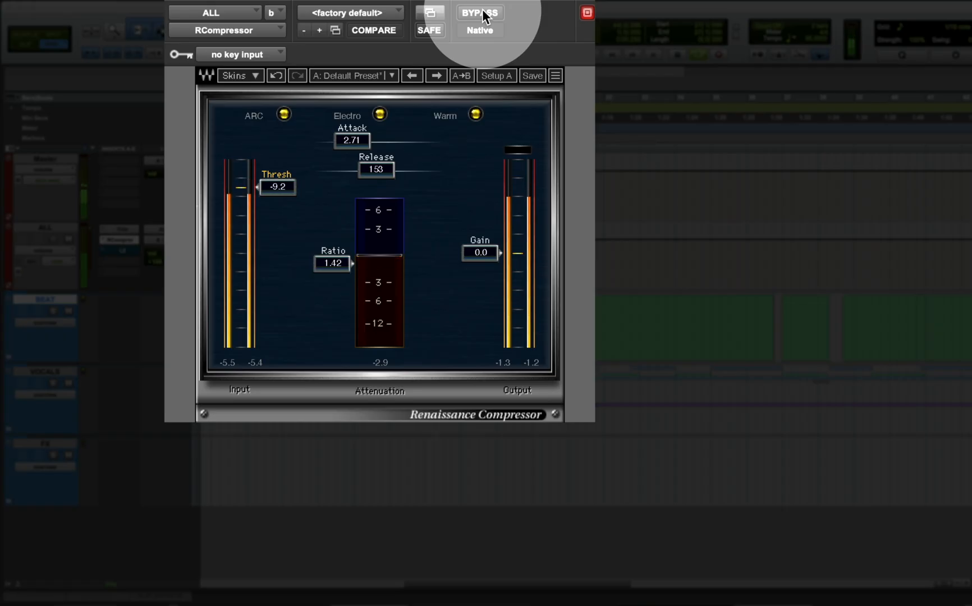
click(482, 9)
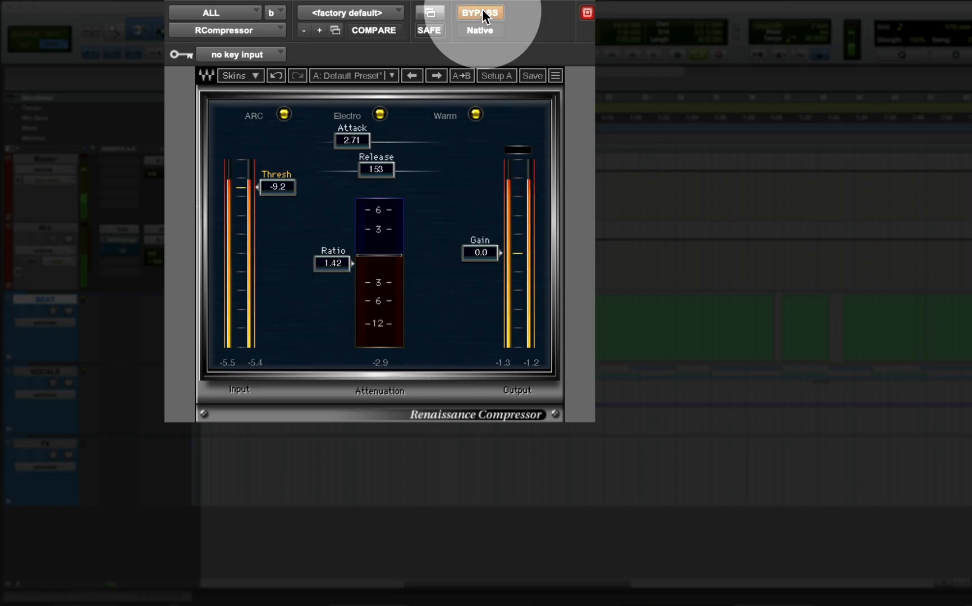
click(482, 9)
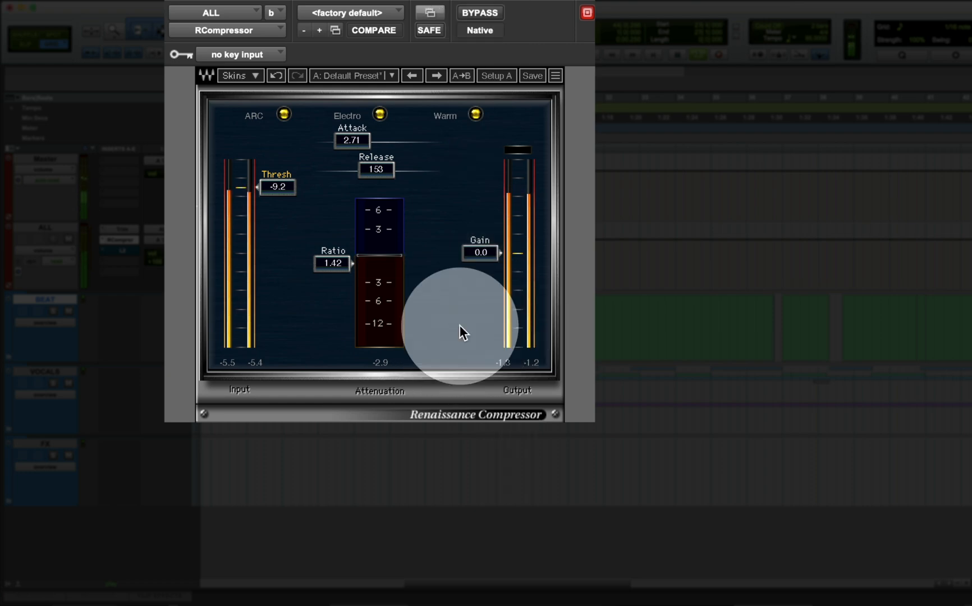
click(478, 13)
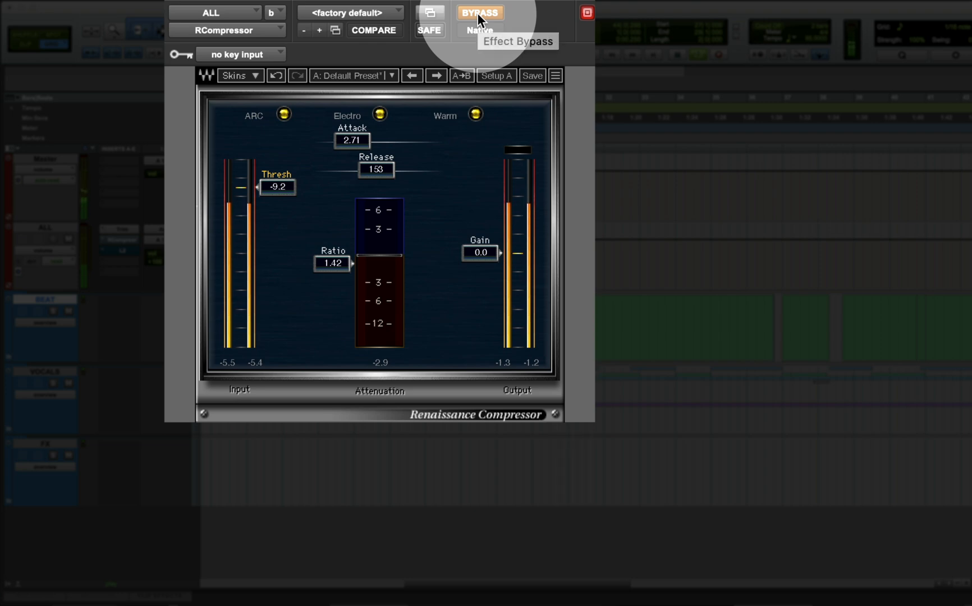
click(476, 13)
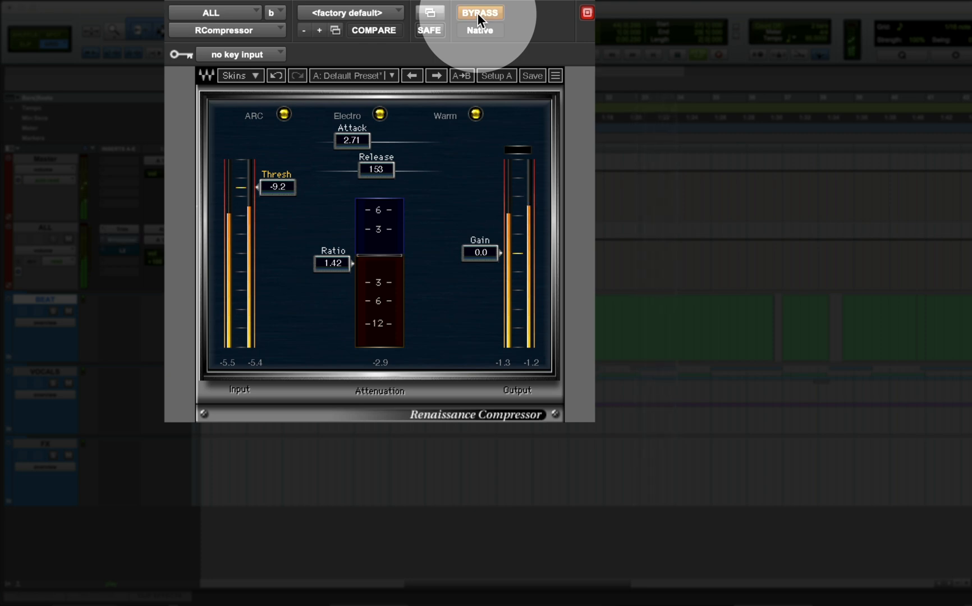
click(477, 13)
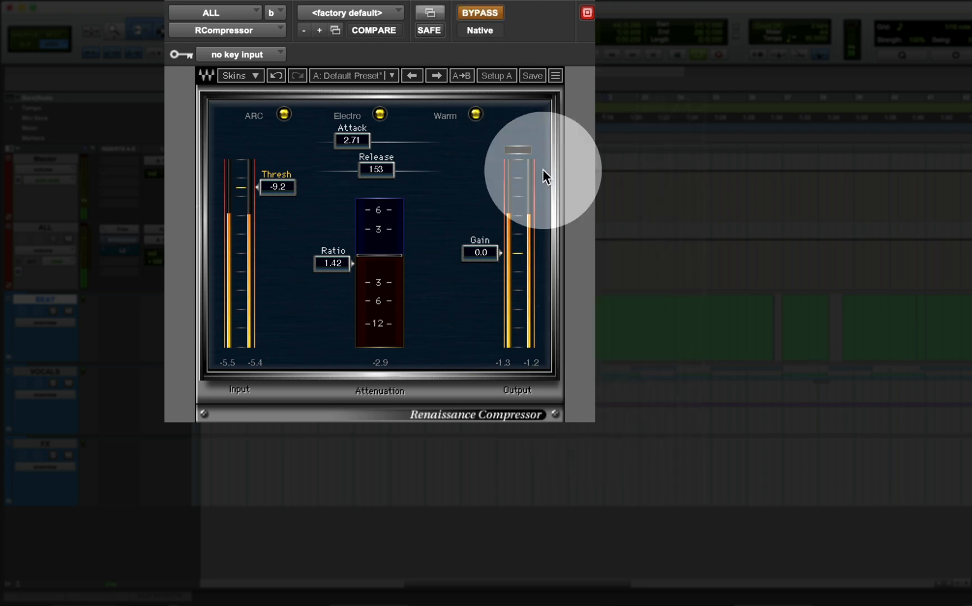
click(466, 13)
Step: Set the compressor's threshold to -11.9 and compare the result with the bypassed signal
mouse_move(277, 187)
mouse_down()
mouse_move(278, 203)
mouse_move(277, 194)
mouse_up()
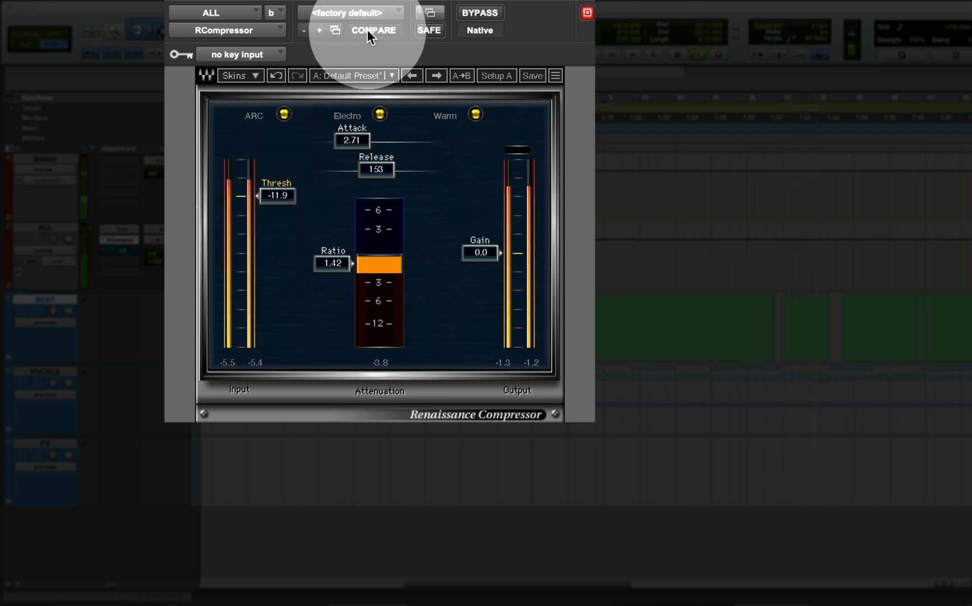
click(475, 17)
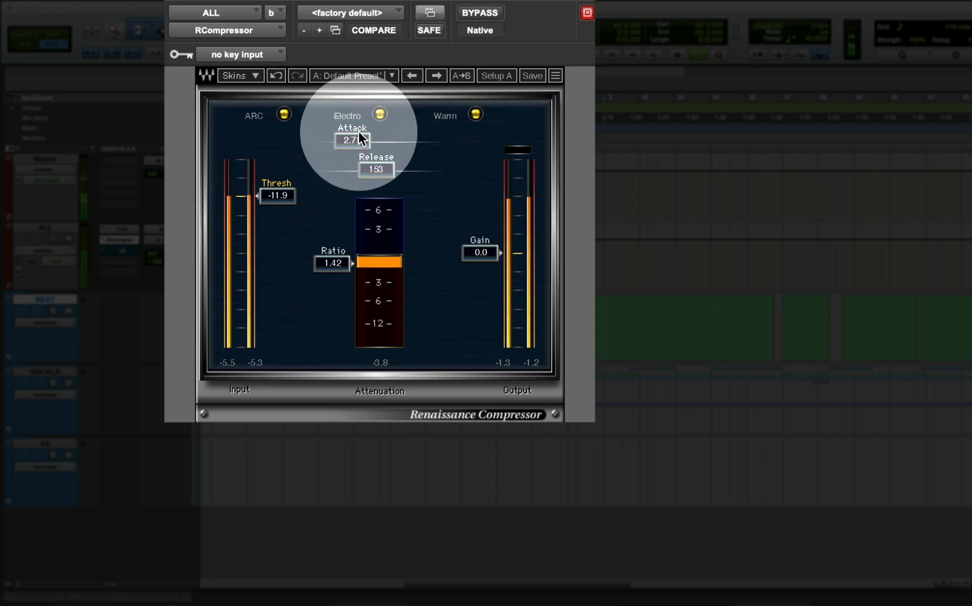
click(476, 12)
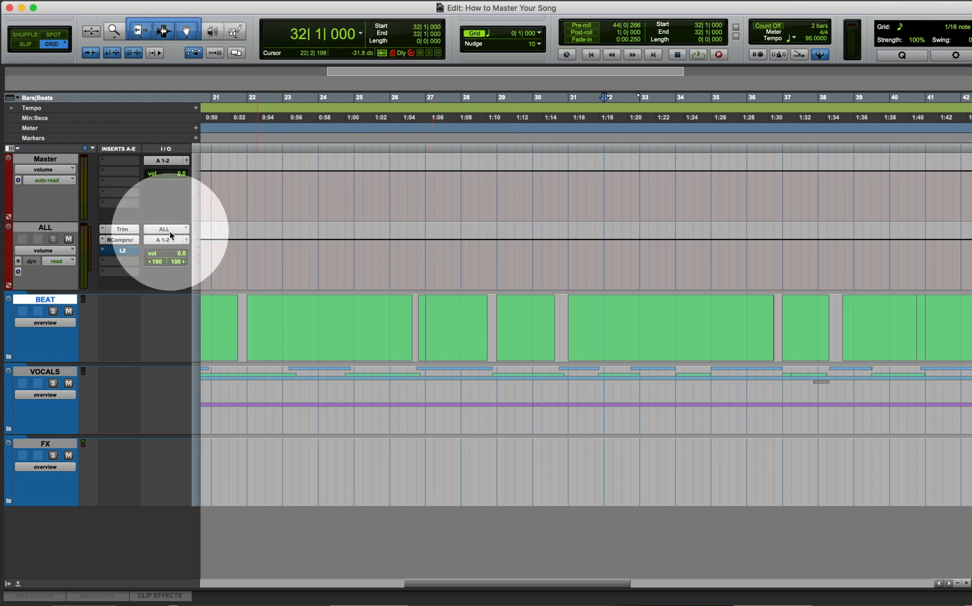
Step: Open the L2 insert on the ALL track, take it out of bypass, shift its window and place the cursor at 25|3
click(123, 251)
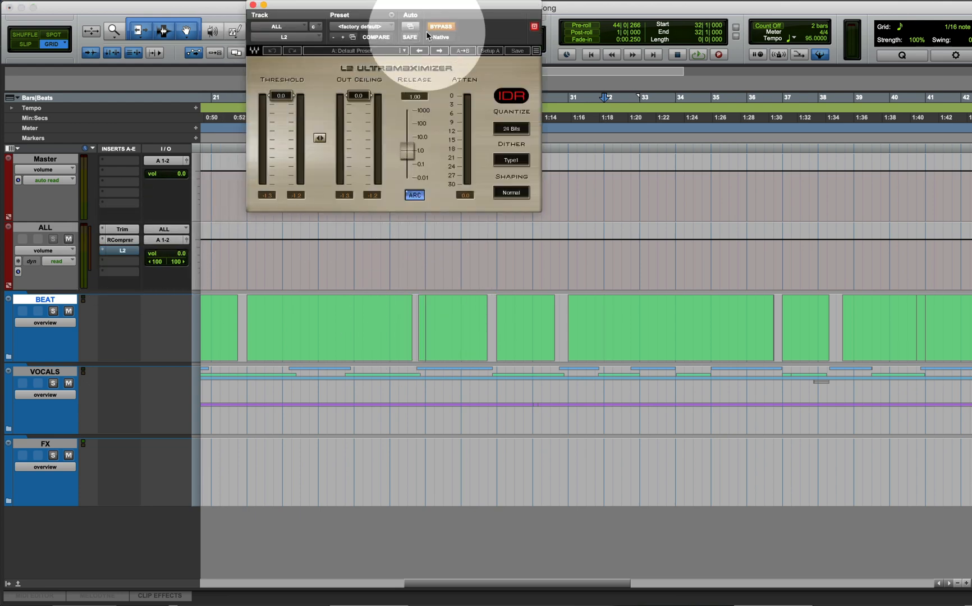
click(440, 31)
drag(439, 3, 534, 4)
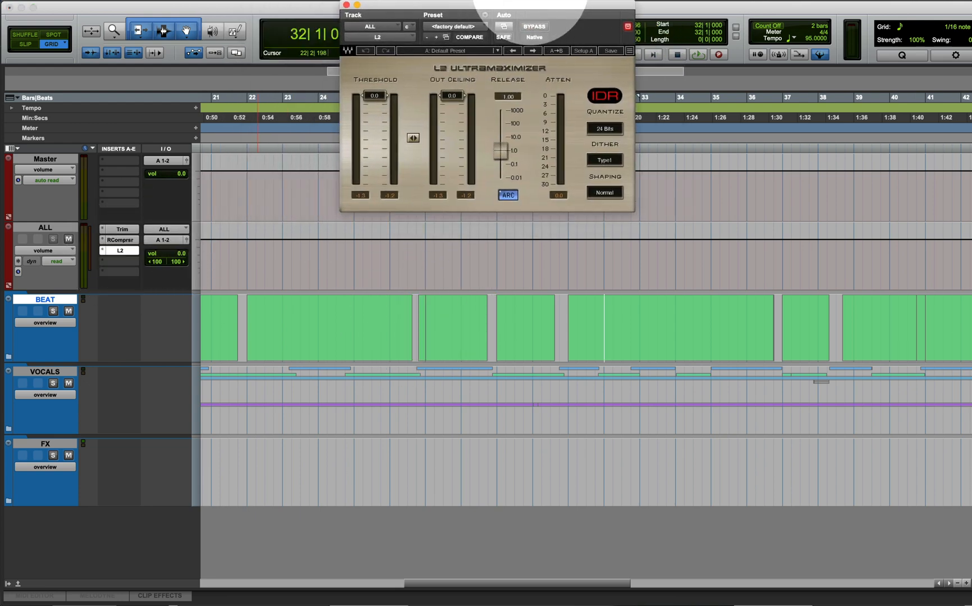
click(372, 327)
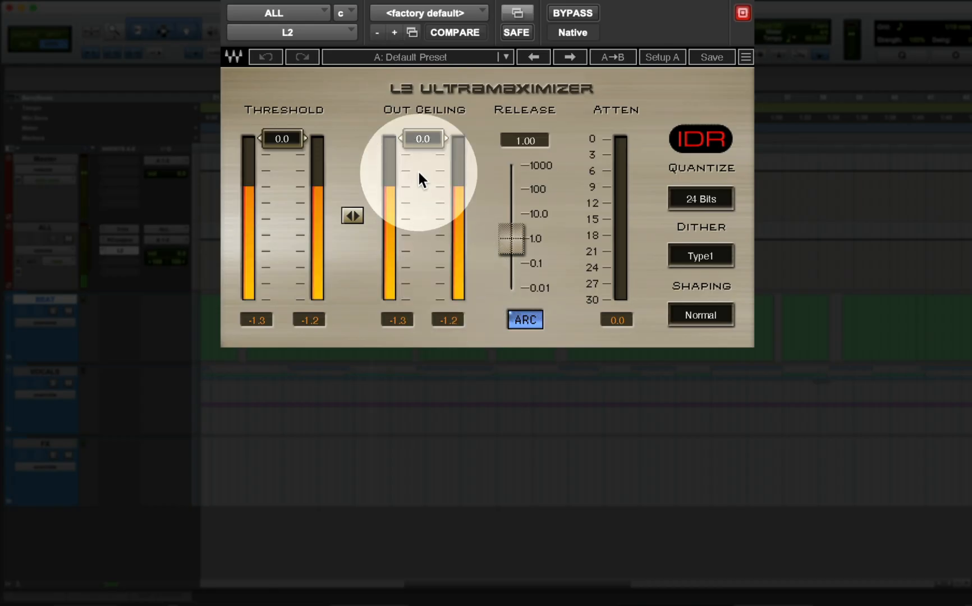
Step: Set the L2 Ultramaximizer's threshold to -14.4 and its out ceiling to -0.1, checking the attenuation during playback
drag(386, 94, 386, 95)
drag(283, 140, 284, 183)
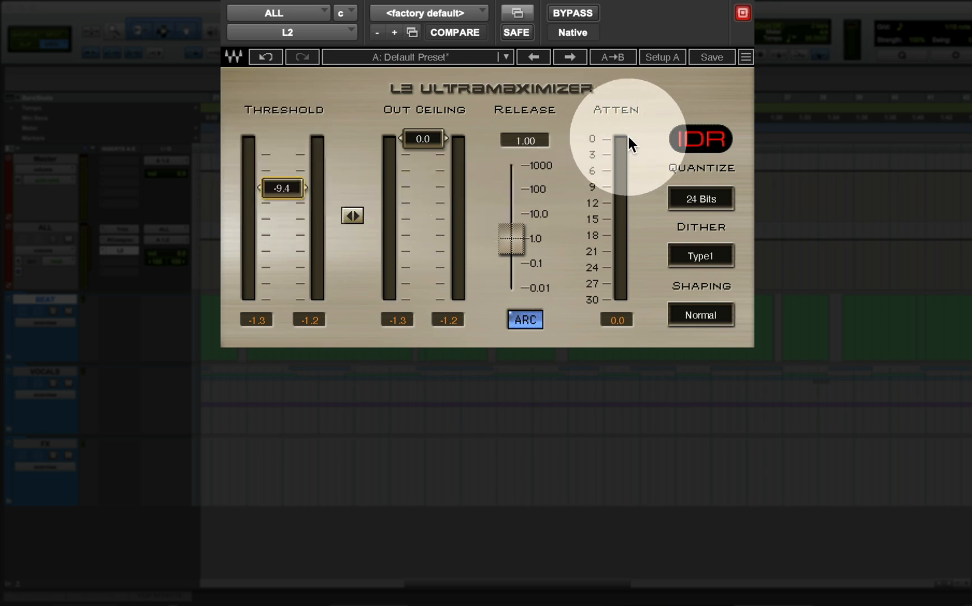
key(space)
drag(282, 188, 282, 215)
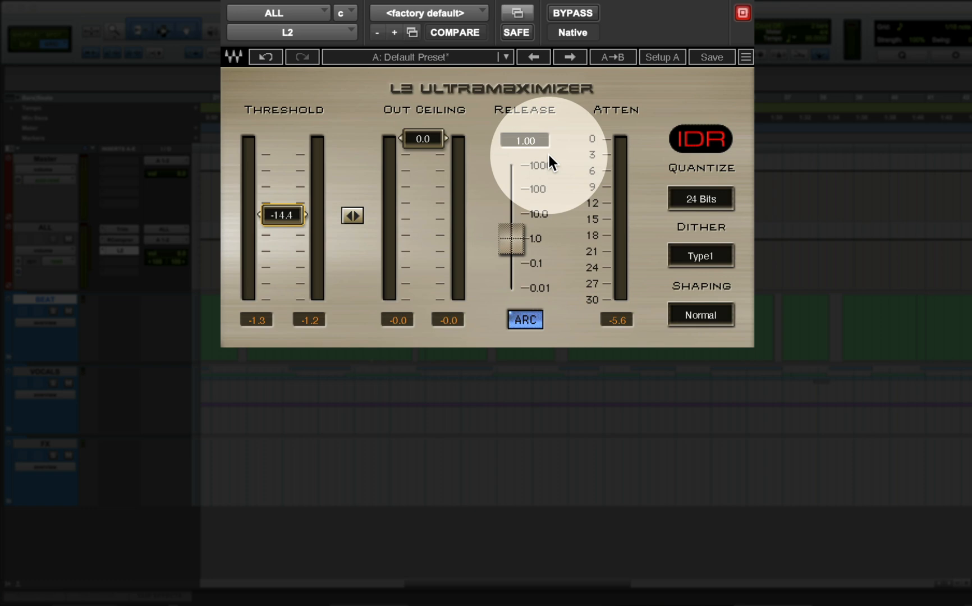
drag(412, 142, 413, 143)
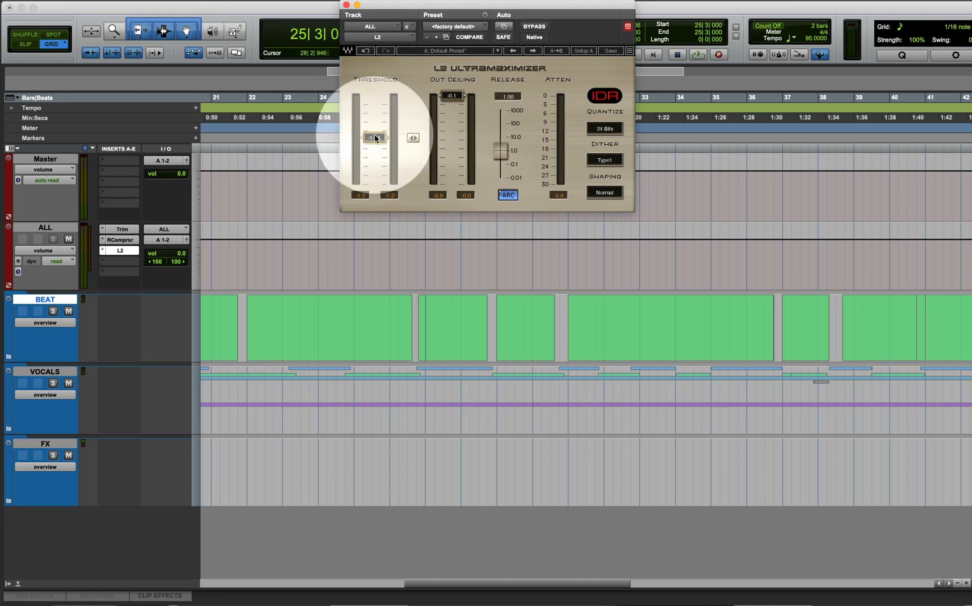
Step: Play from 23|4 and lower the L2 threshold to -30.0 to hear extreme limiting
click(312, 319)
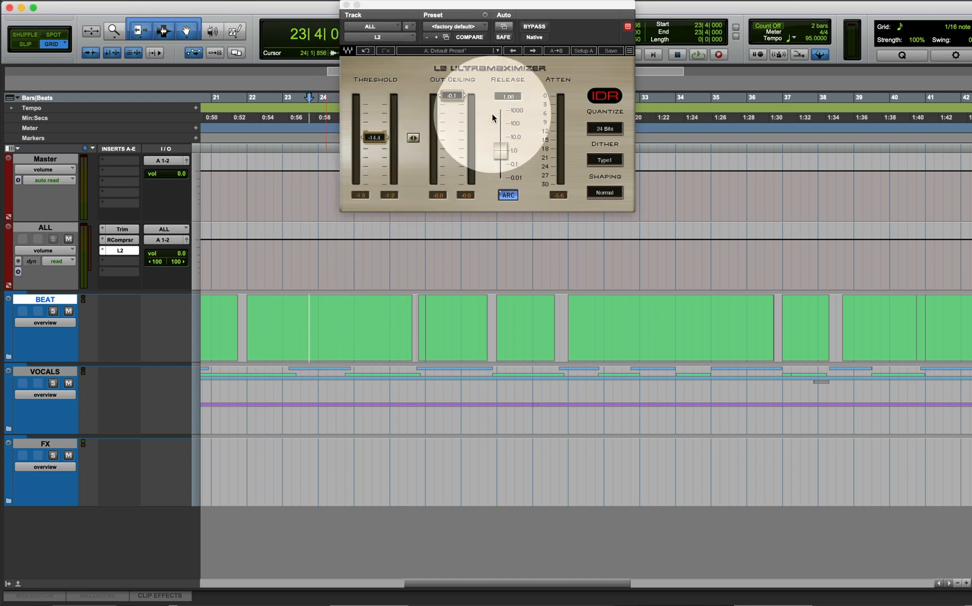
key(space)
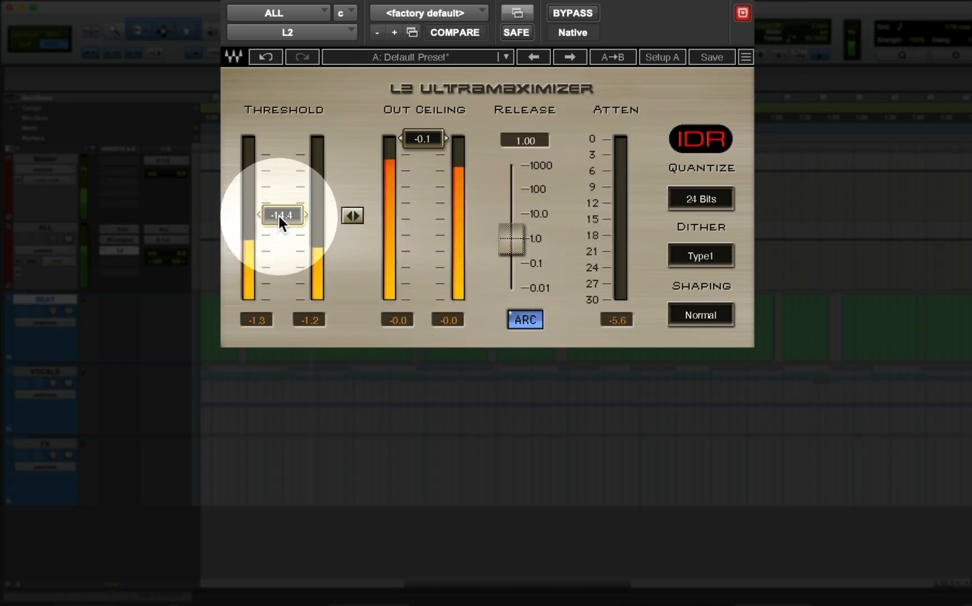
drag(279, 216, 278, 297)
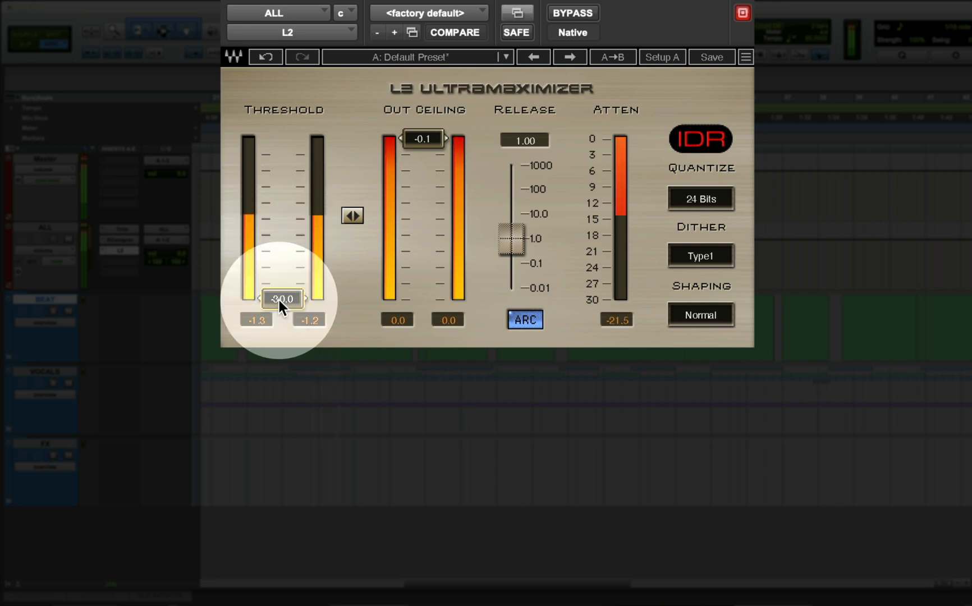
key(space)
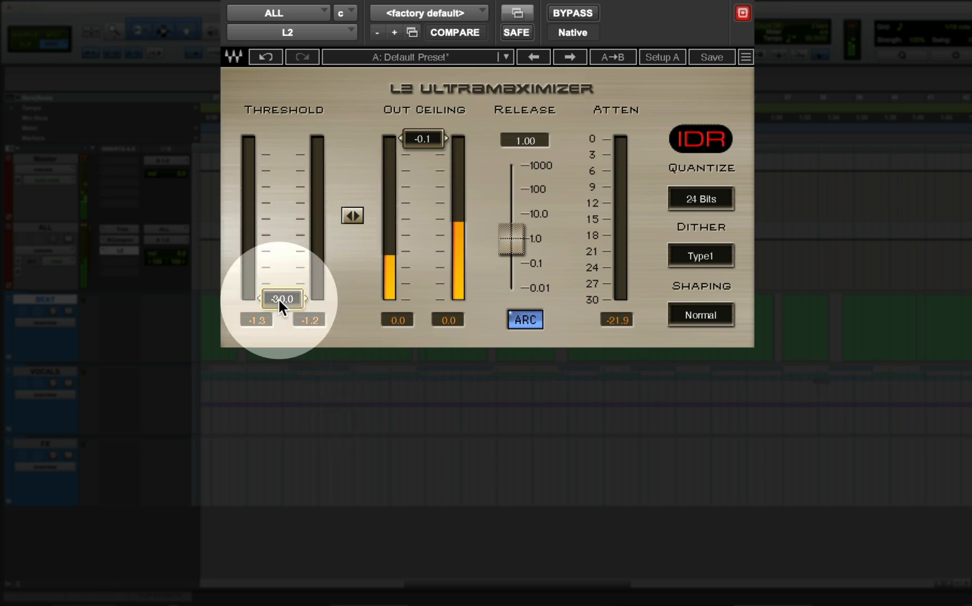
Step: Bring the L2 threshold back up to -14.3, checking it during playback
drag(278, 297, 280, 231)
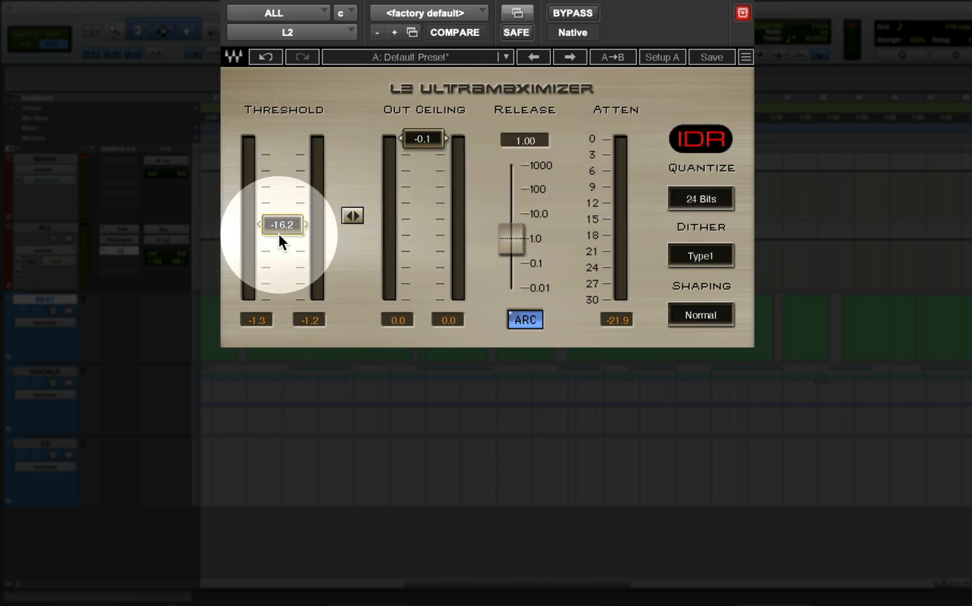
key(space)
drag(280, 230, 281, 215)
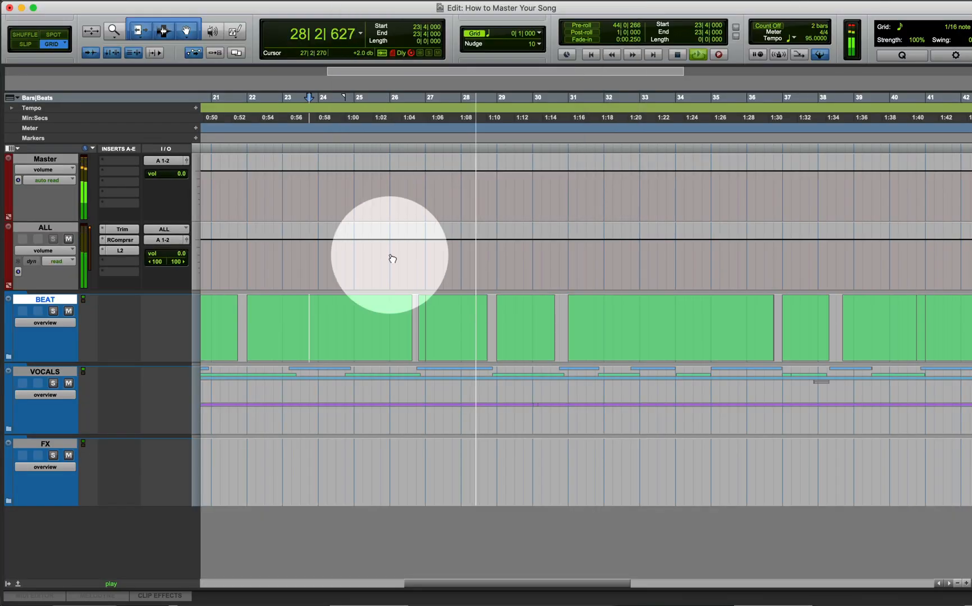
Step: Bypass L2, the compressor and Trim on the ALL track during playback, stop, and re-enable them to compare the unmastered sound
super+click(120, 250)
super+click(121, 240)
super+click(122, 230)
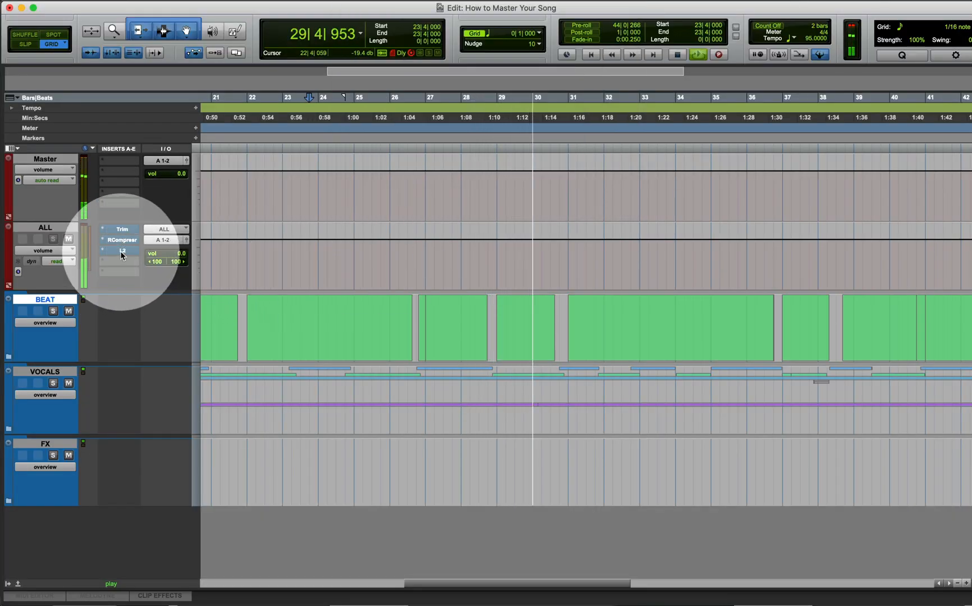
key(space)
super+click(115, 251)
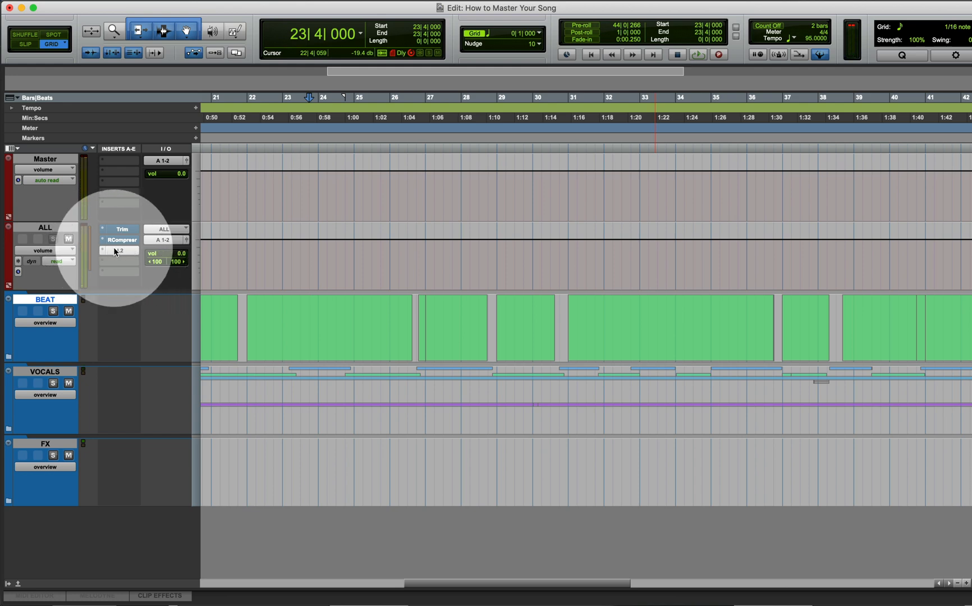
super+click(121, 229)
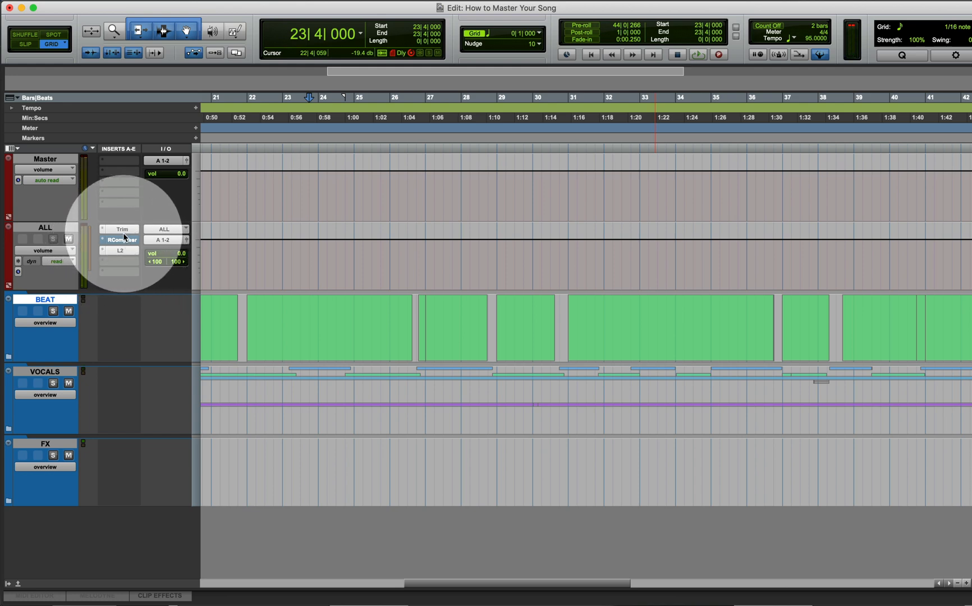
Step: Open Trim on the ALL track, bypass the compressor and L2, and raise Trim's gain to +3.4 dB during playback
click(121, 228)
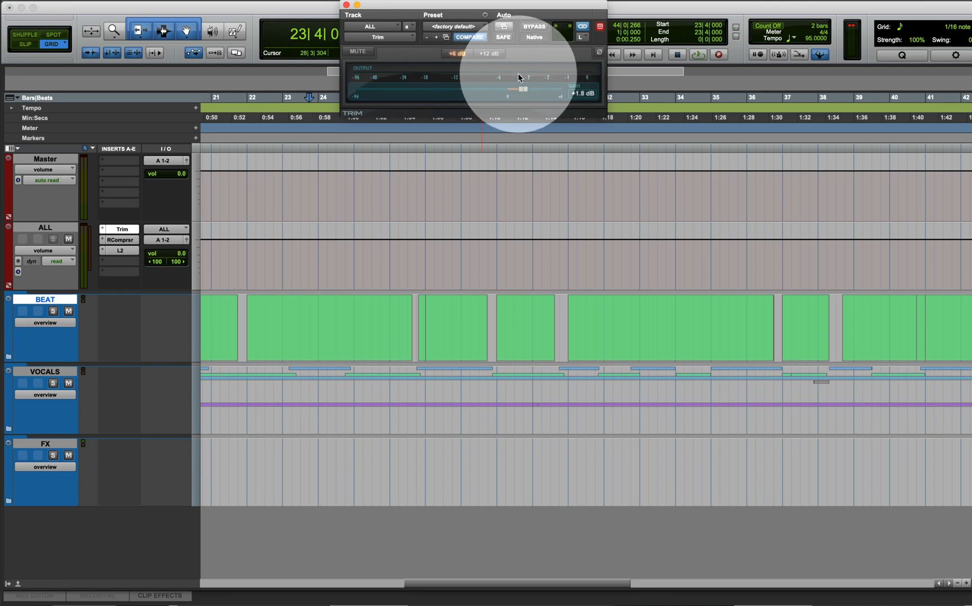
super+click(115, 247)
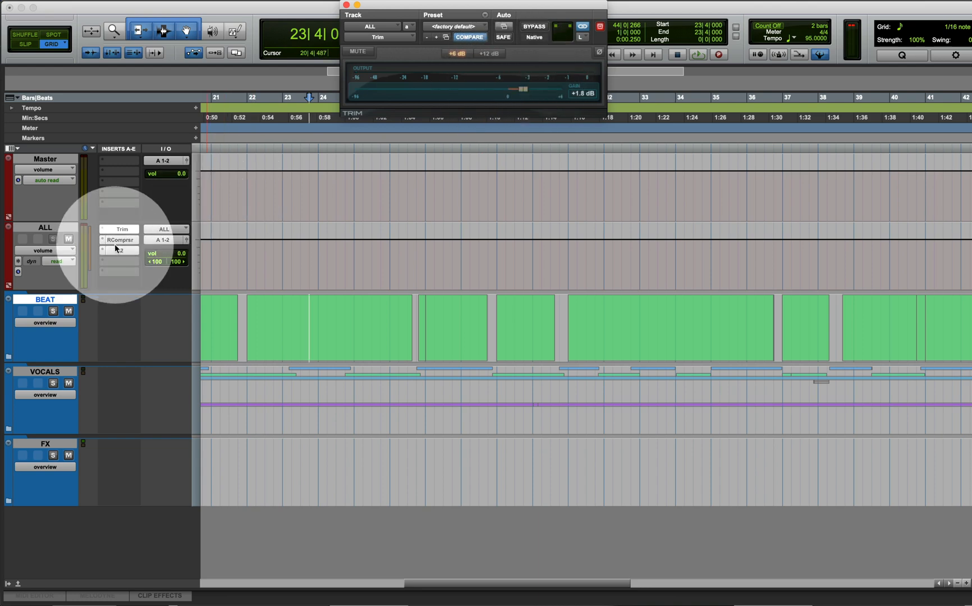
super+click(117, 243)
key(space)
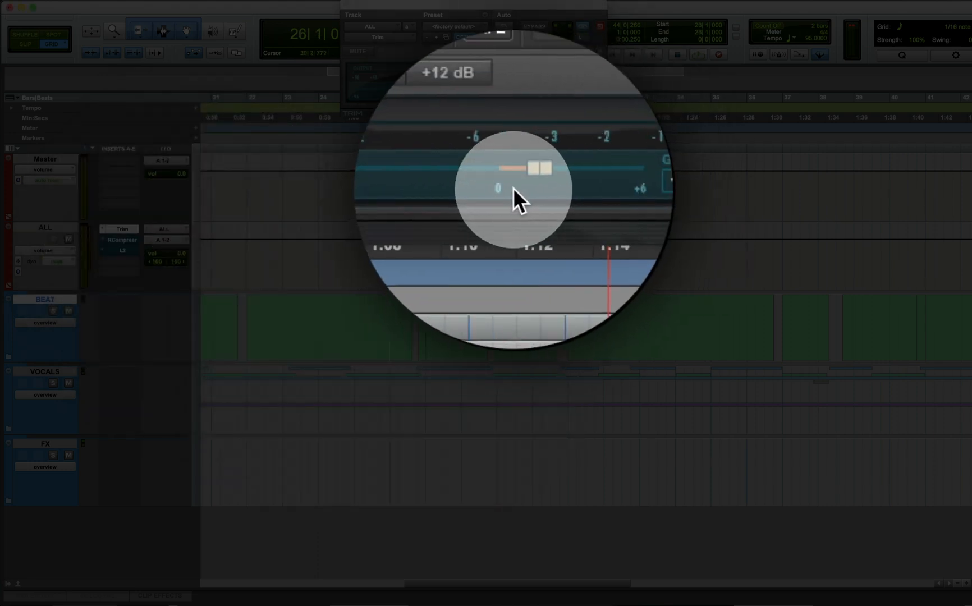
drag(525, 187, 537, 187)
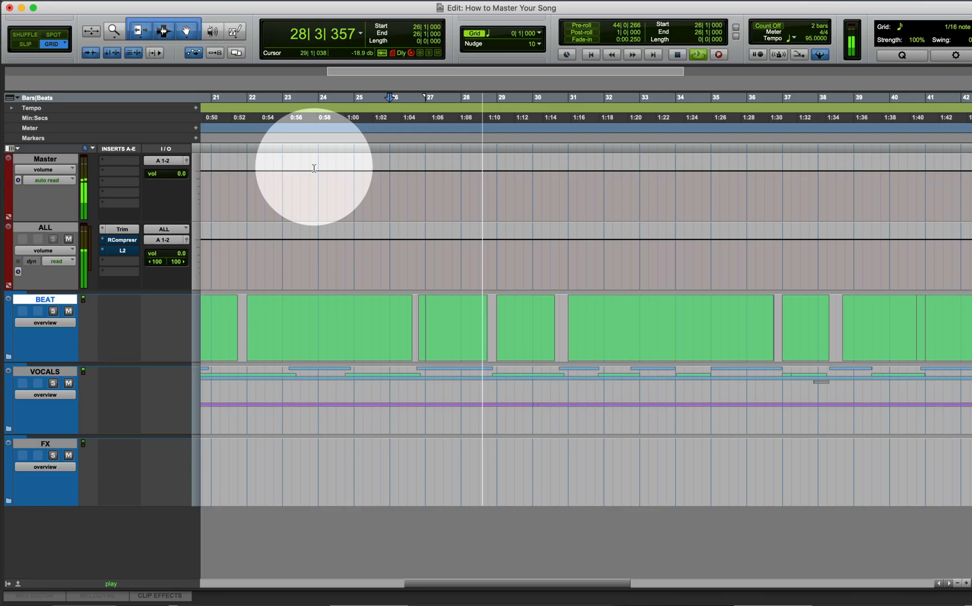
key(space)
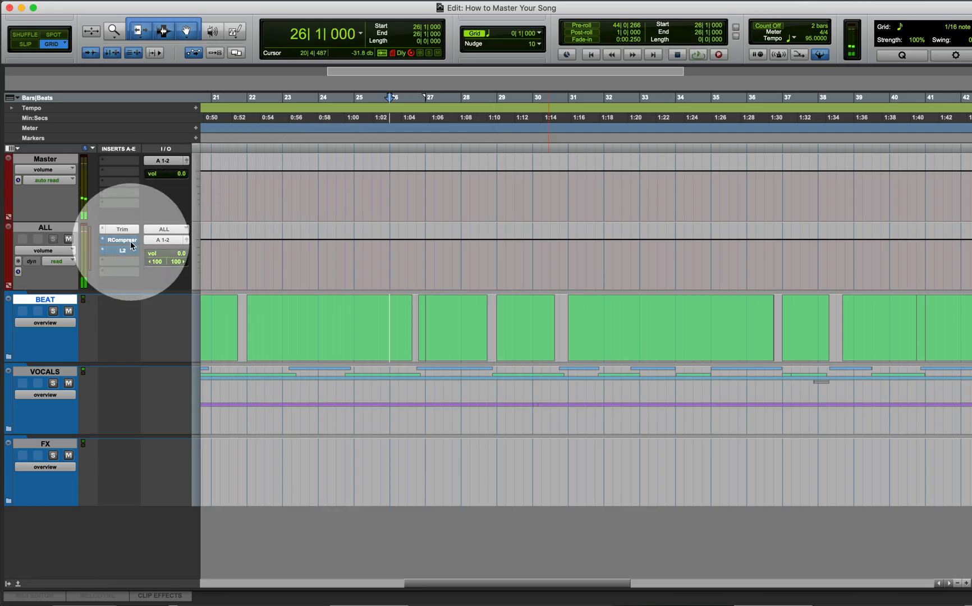
Step: Take the compressor on the ALL track out of bypass and arrange its window beside the Trim window
click(123, 240)
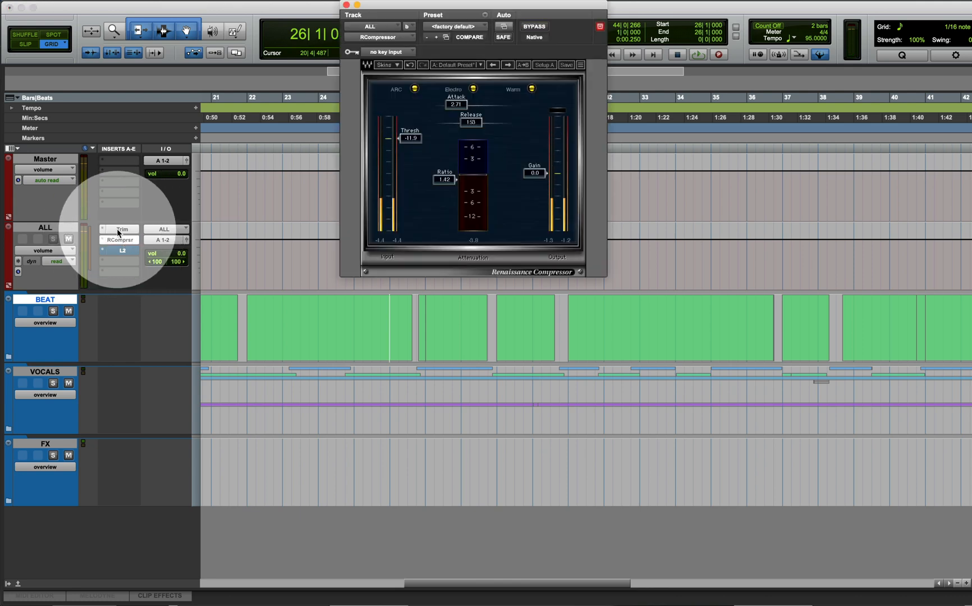
click(121, 229)
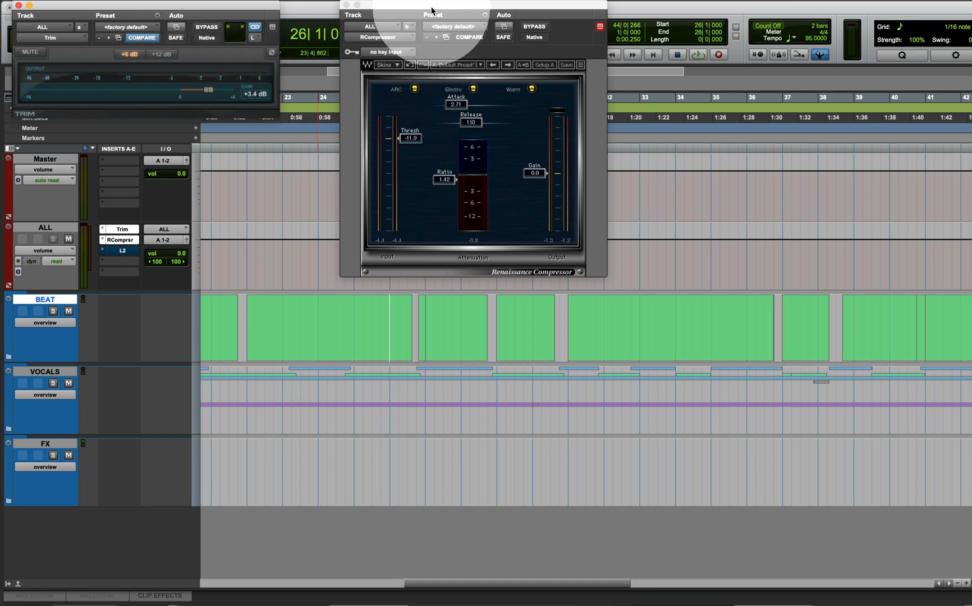
drag(432, 10, 452, 10)
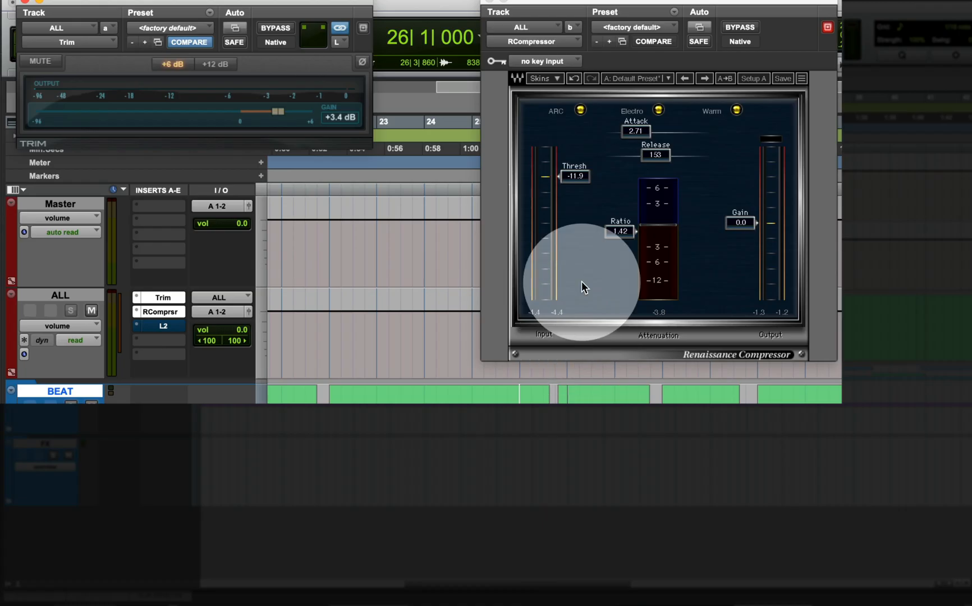
Step: Set the compressor's threshold to -8.3 during playback and compare the result with the bypassed signal
key(space)
drag(434, 141, 434, 139)
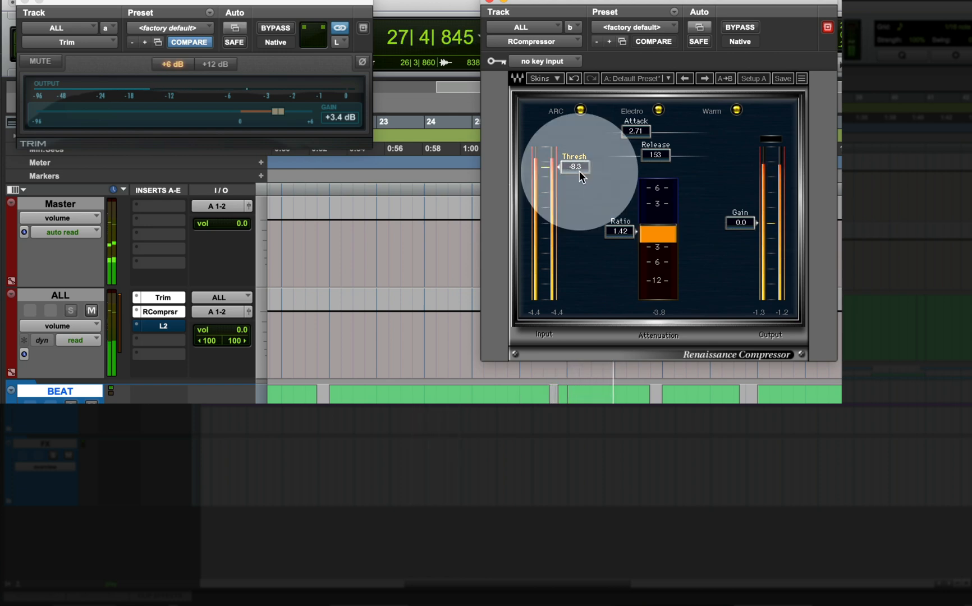
click(736, 27)
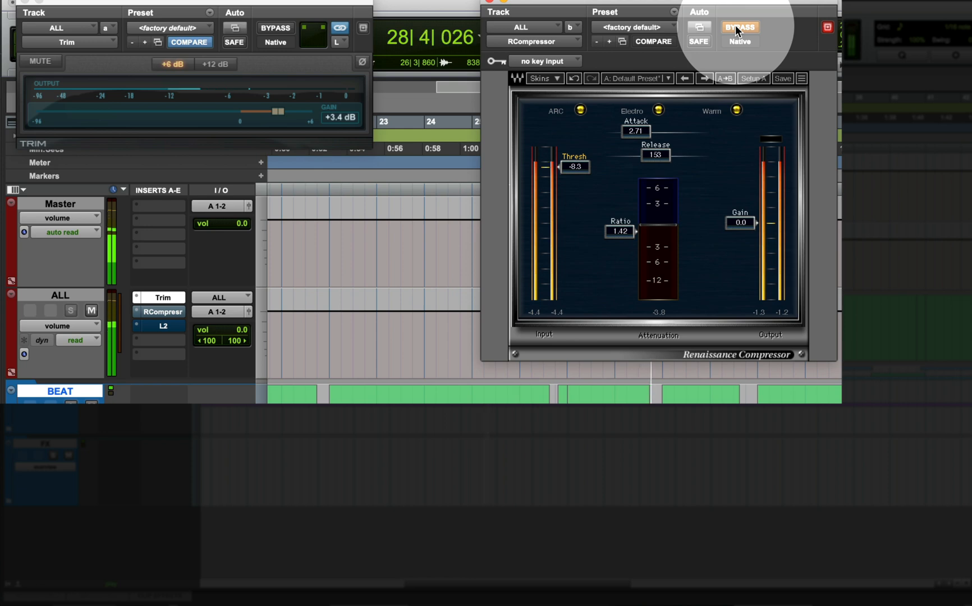
click(735, 26)
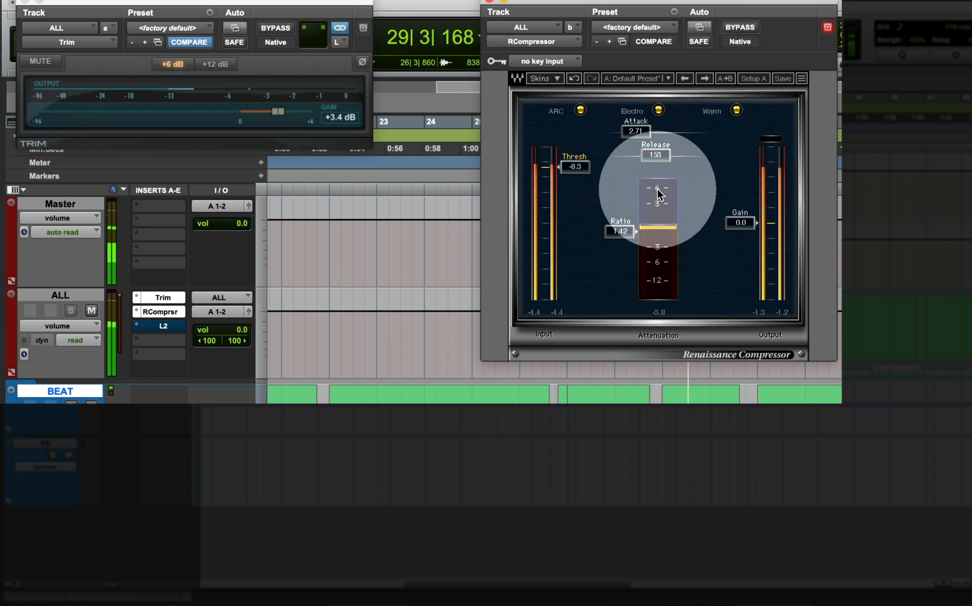
Step: Set the compressor's ratio to 1.51 and gain to 2.5, compare against bypass, and close the plug-in windows
drag(617, 231, 617, 225)
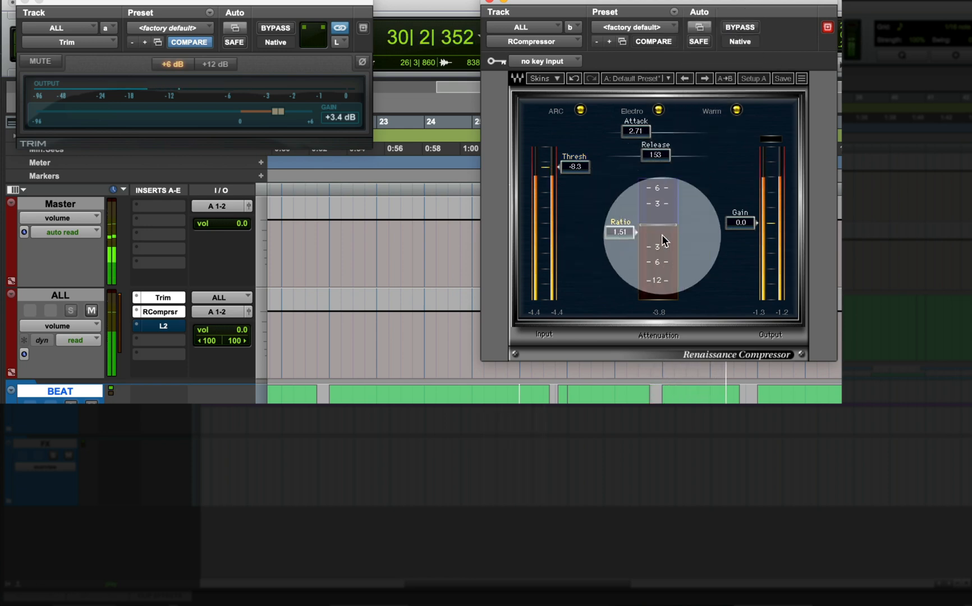
drag(739, 223, 739, 219)
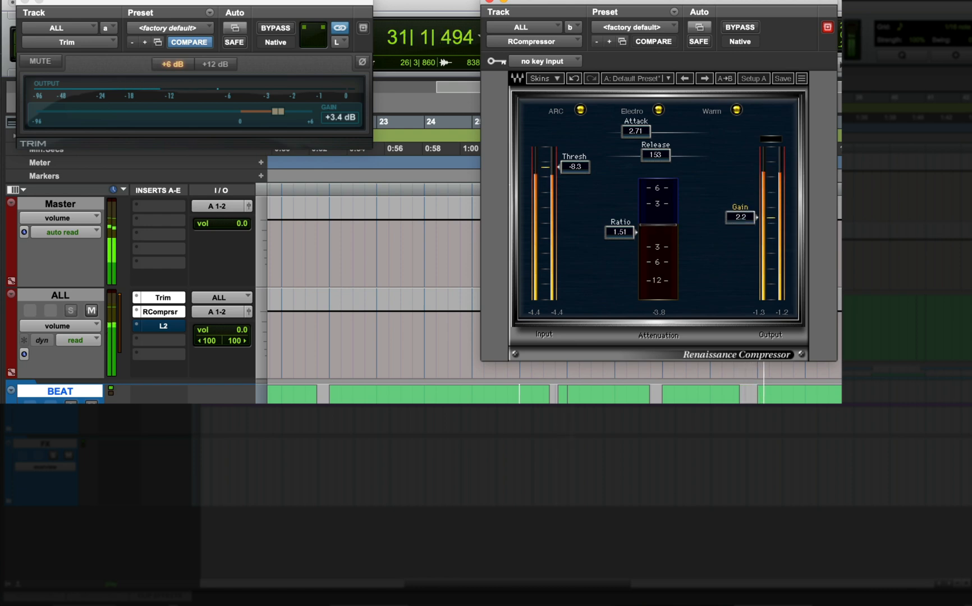
click(741, 28)
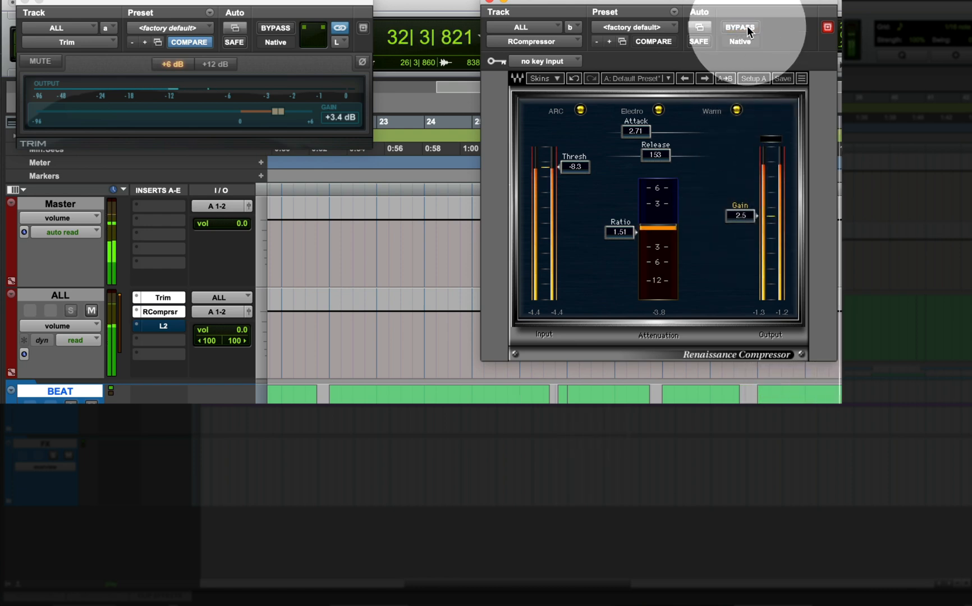
key(ctrl+alt+super+w)
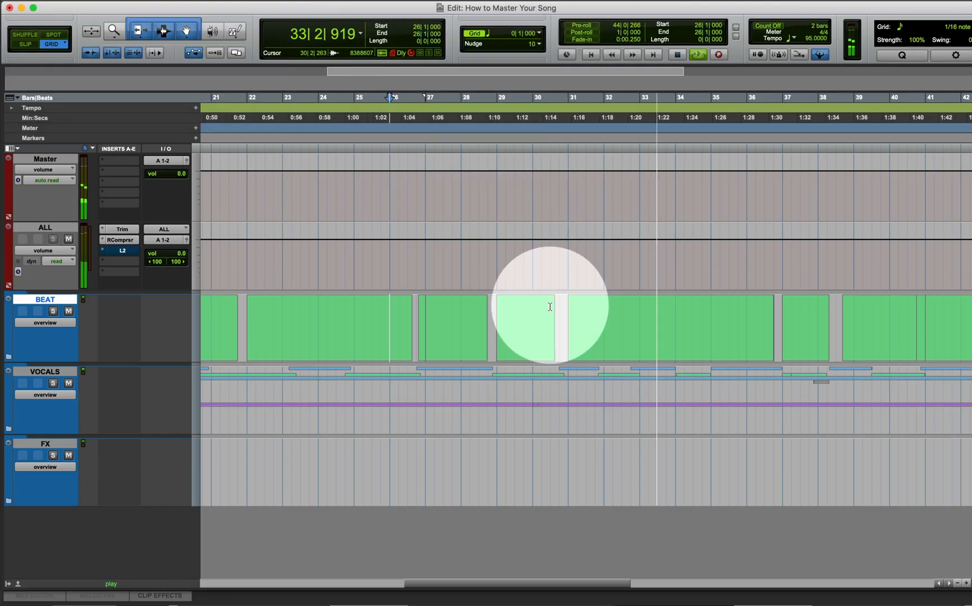
Step: Set the playback position to 27|4, take L2 on the ALL track out of bypass, and play with its window open
click(449, 311)
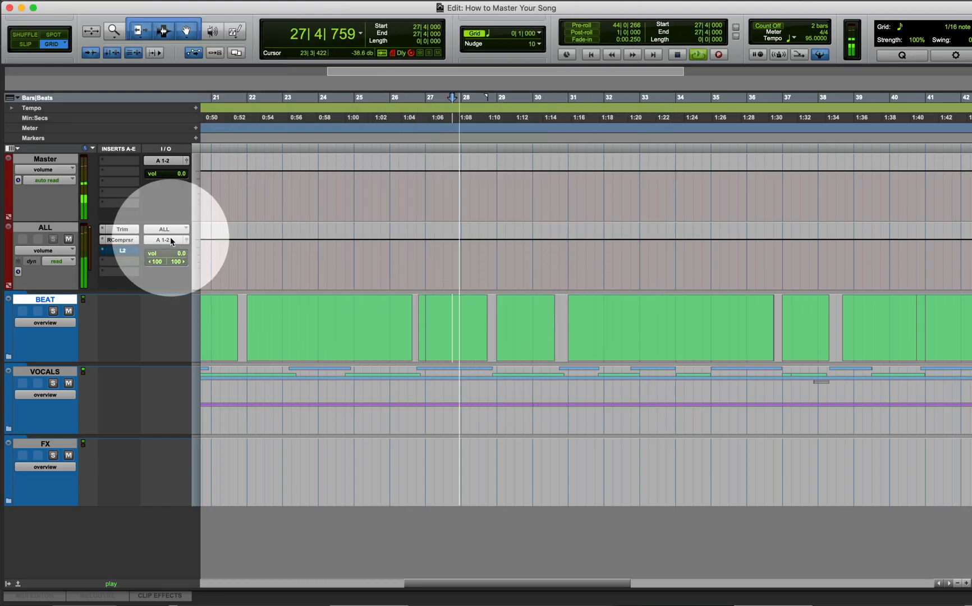
key(space)
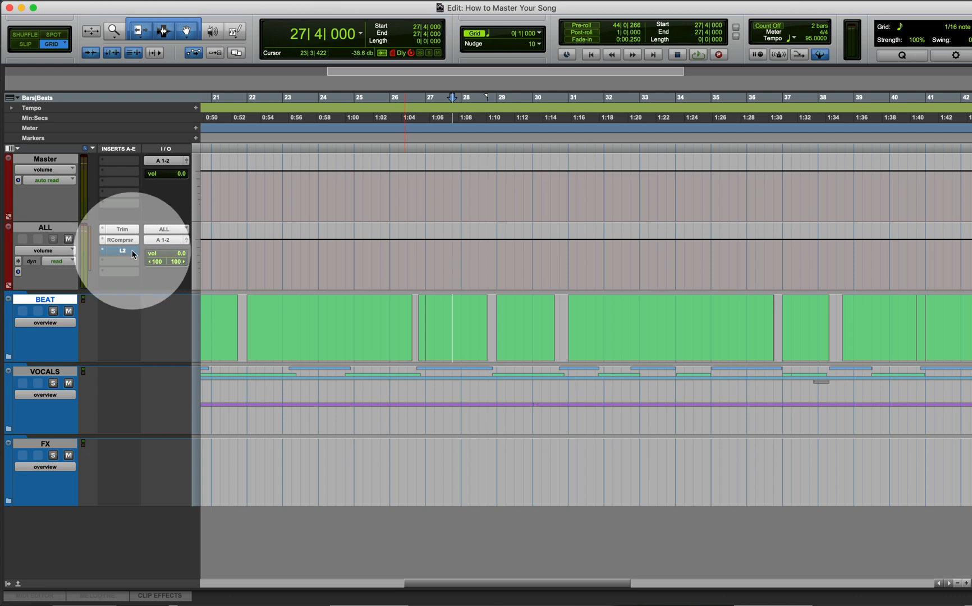
click(128, 249)
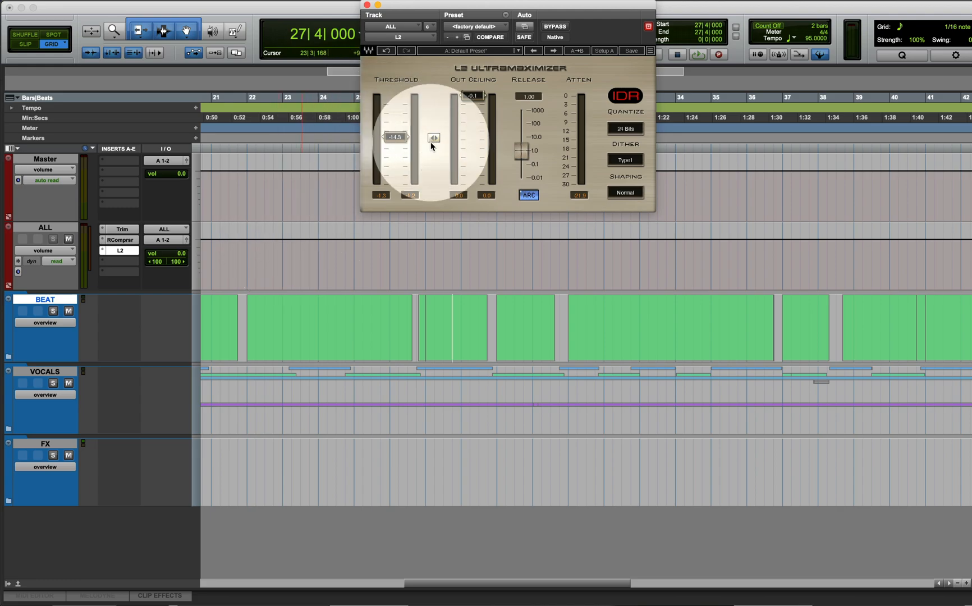
key(space)
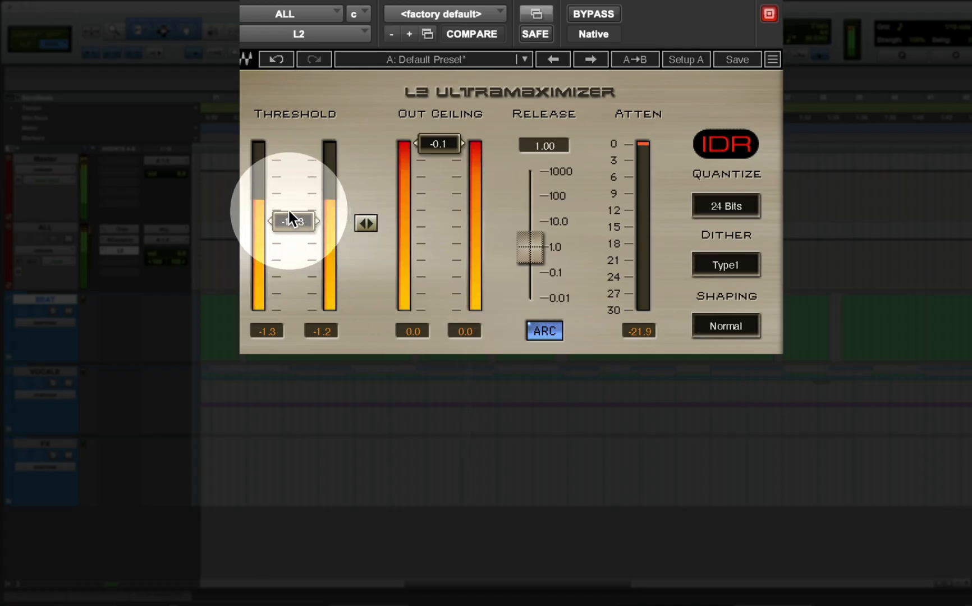
Step: Raise the L2 threshold to -13.1, on to -9.9 and slightly higher while checking the limiting during playback
drag(288, 217, 292, 213)
key(space)
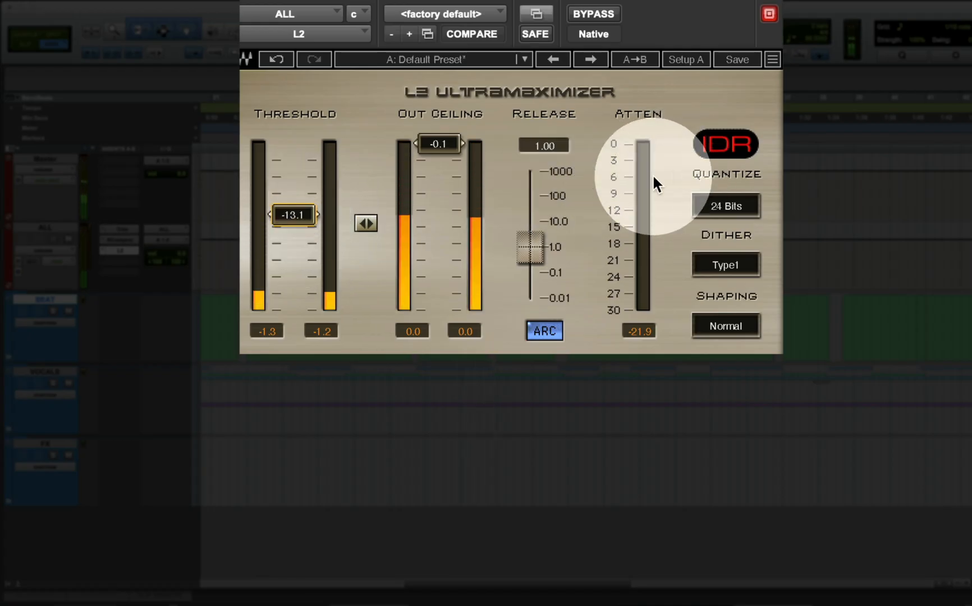
mouse_move(322, 211)
mouse_down()
mouse_move(323, 196)
mouse_move(294, 194)
mouse_move(313, 196)
mouse_up()
key(space)
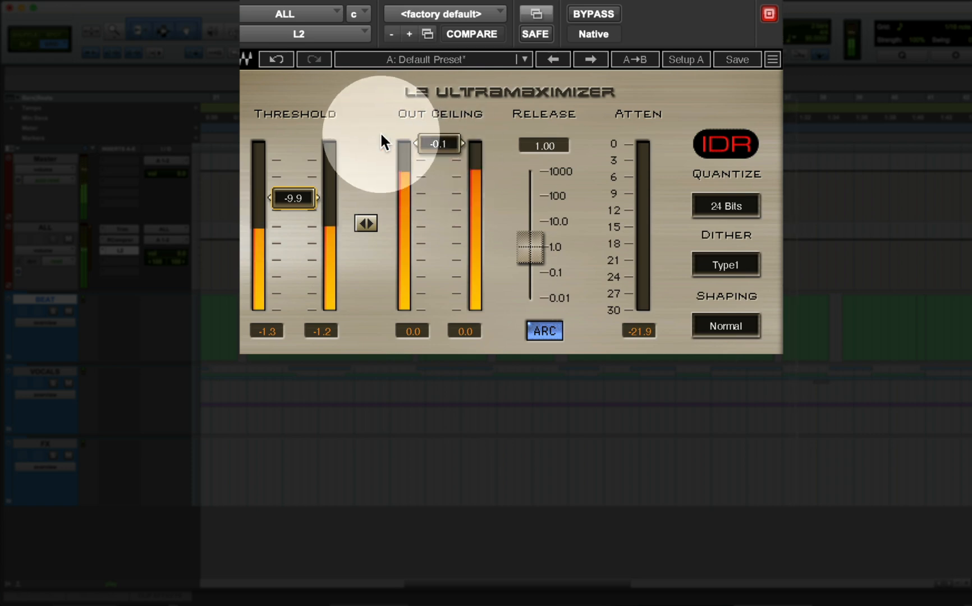
drag(290, 200, 289, 194)
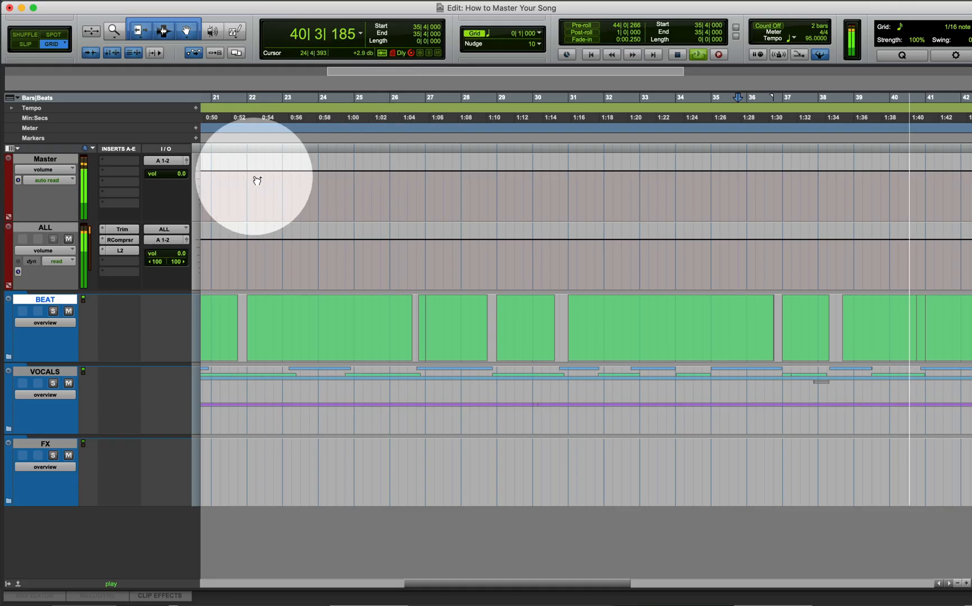
key(space)
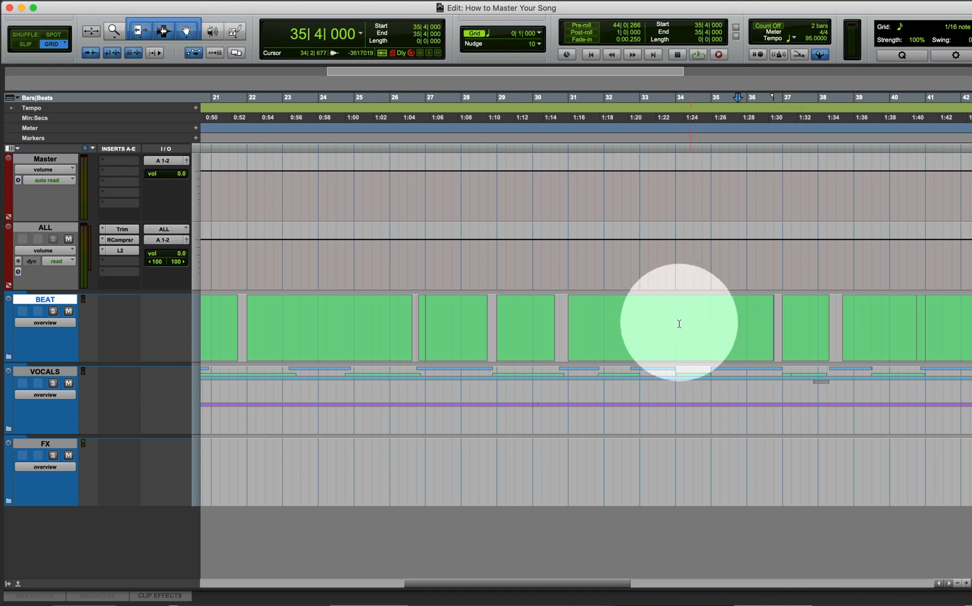
Step: Place the cursor at 33|1 and review the Trim settings on the ALL track, closing the plug-in window when done
click(636, 310)
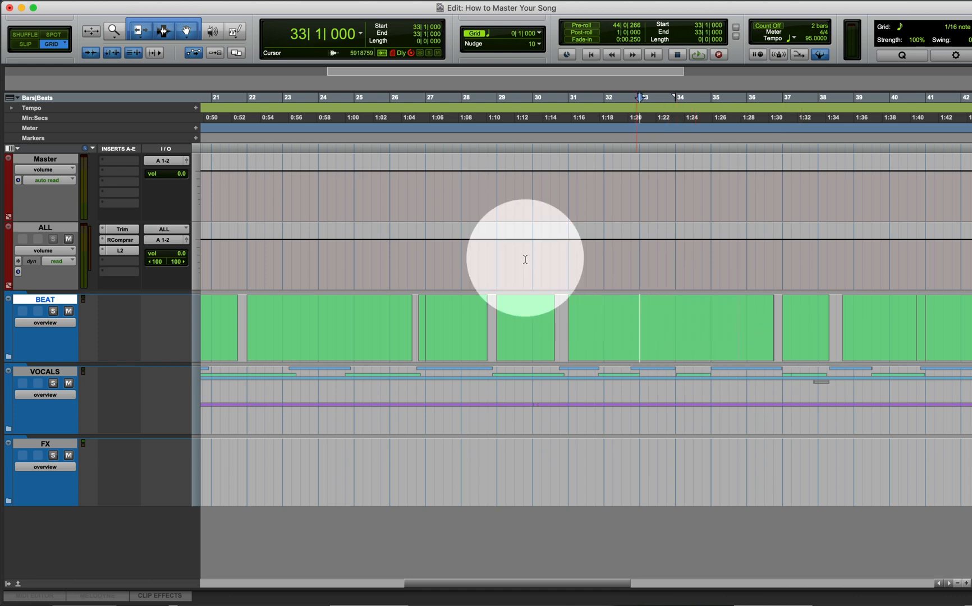
click(128, 229)
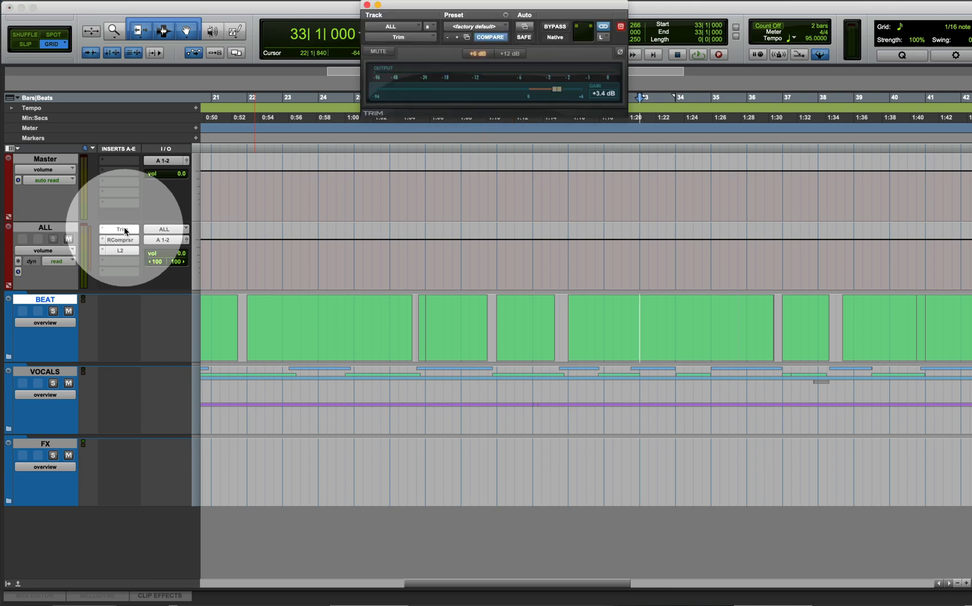
click(366, 5)
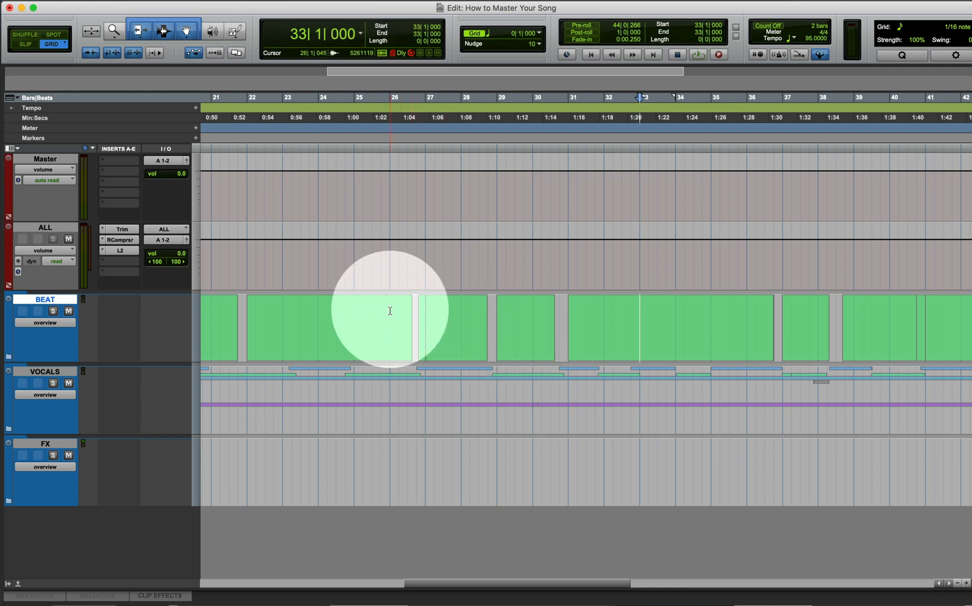
Step: Select the range from 27|1 to 29|1 on the BEAT track and play it
click(425, 310)
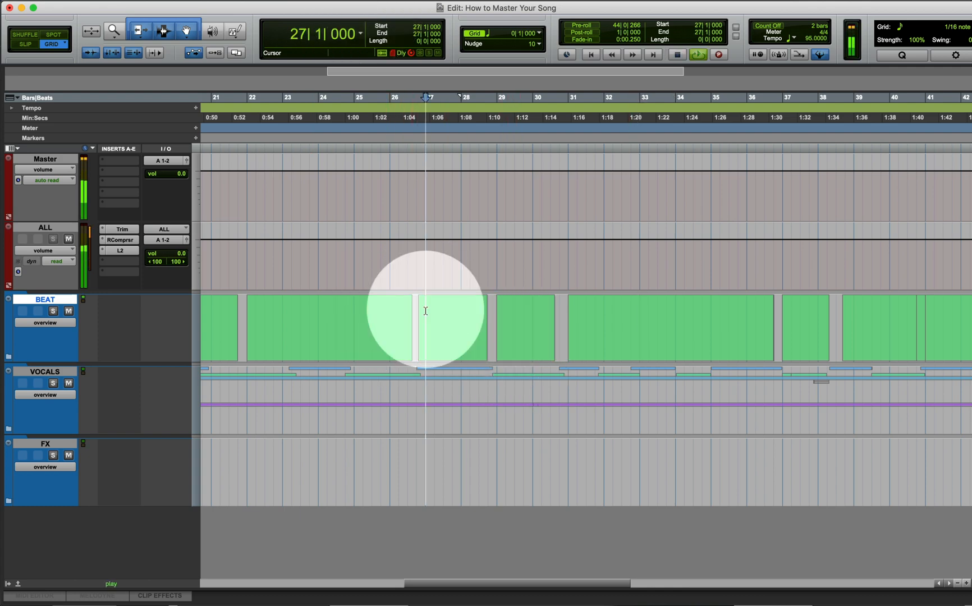
key(space)
shift+click(494, 310)
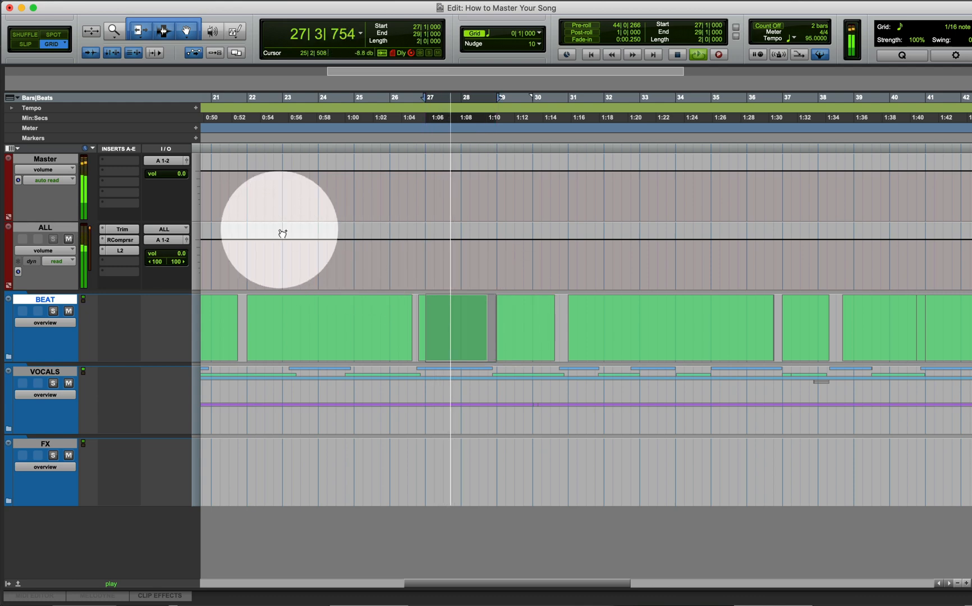
key(space)
Step: Compare the selection with Trim, RCompressor and L2 on the ALL track bypassed, then with all three active
super+click(126, 229)
super+click(124, 241)
super+click(120, 251)
key(space)
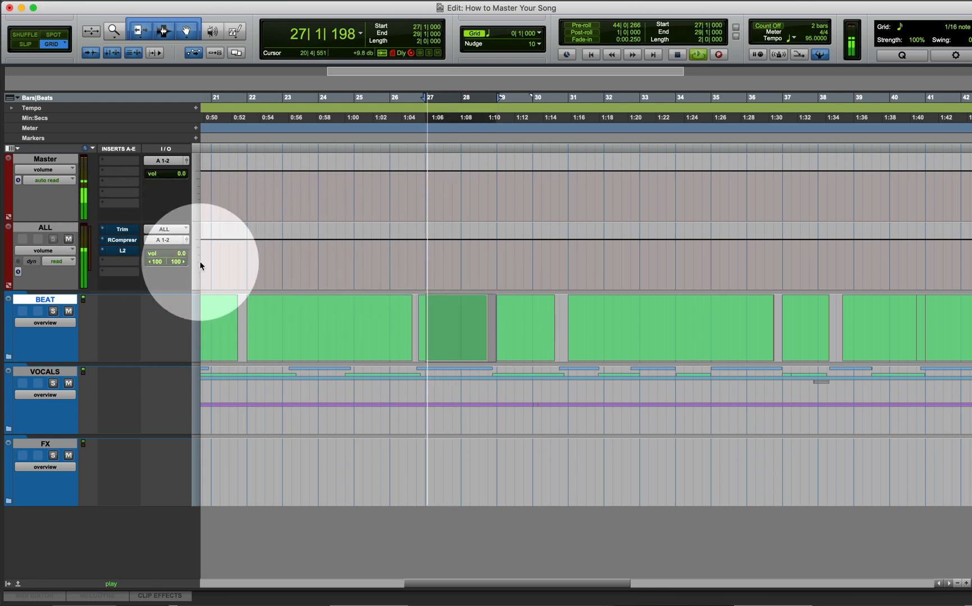
super+click(122, 229)
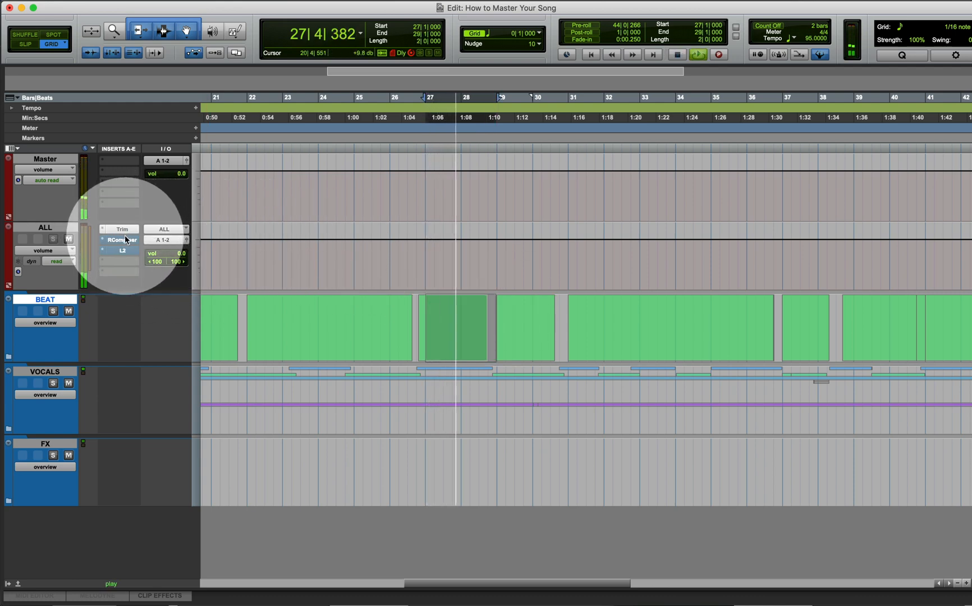
super+click(125, 240)
super+click(121, 251)
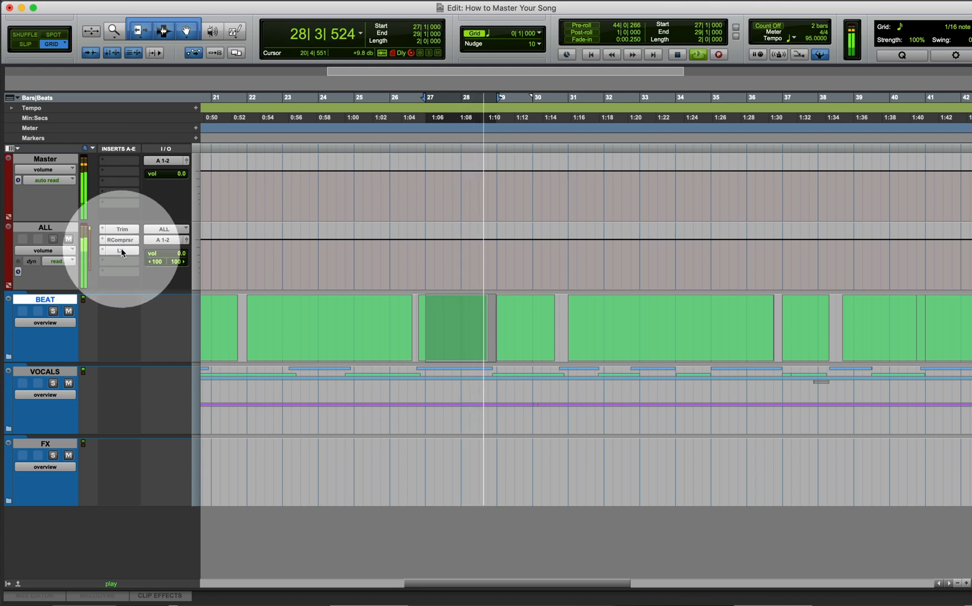
Step: Check the L2 limiting on the ALL track during playback, close its window and stop
click(121, 251)
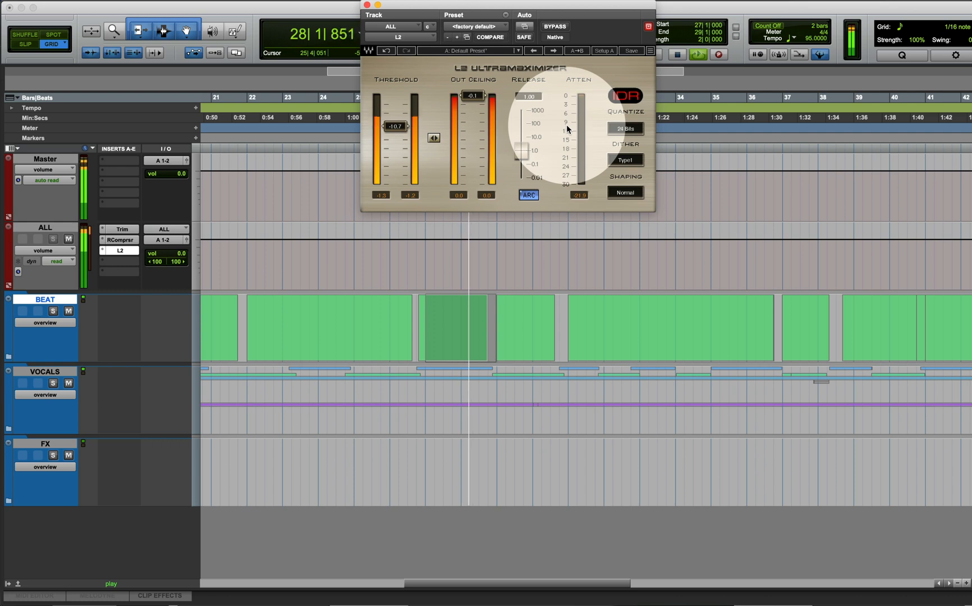
key(super+w)
key(space)
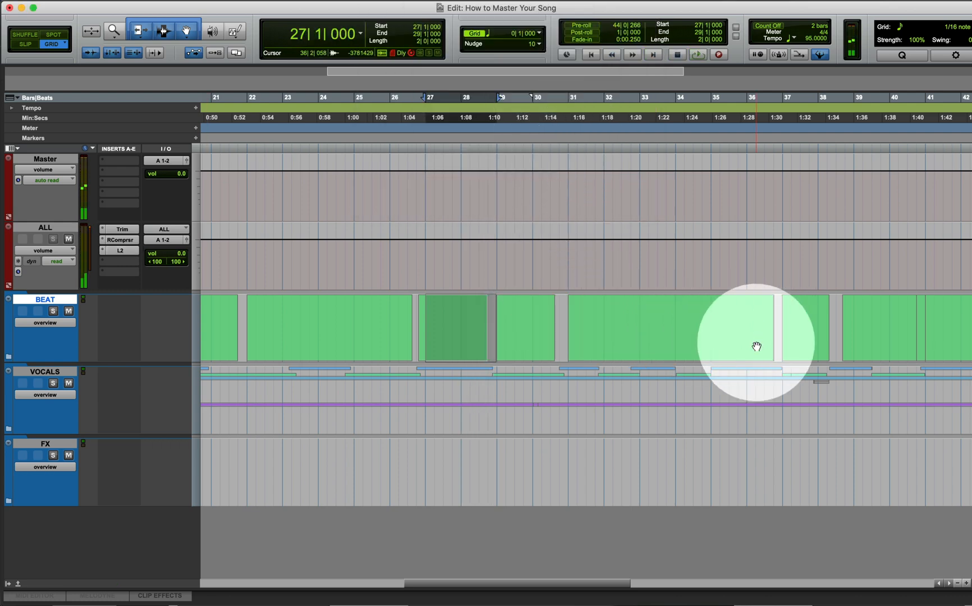
Step: Play from 38|4, check the L2 window, and toggle the RCompressor bypass on the ALL track off and back before stopping
scroll(756, 343, right, 4)
click(647, 307)
key(space)
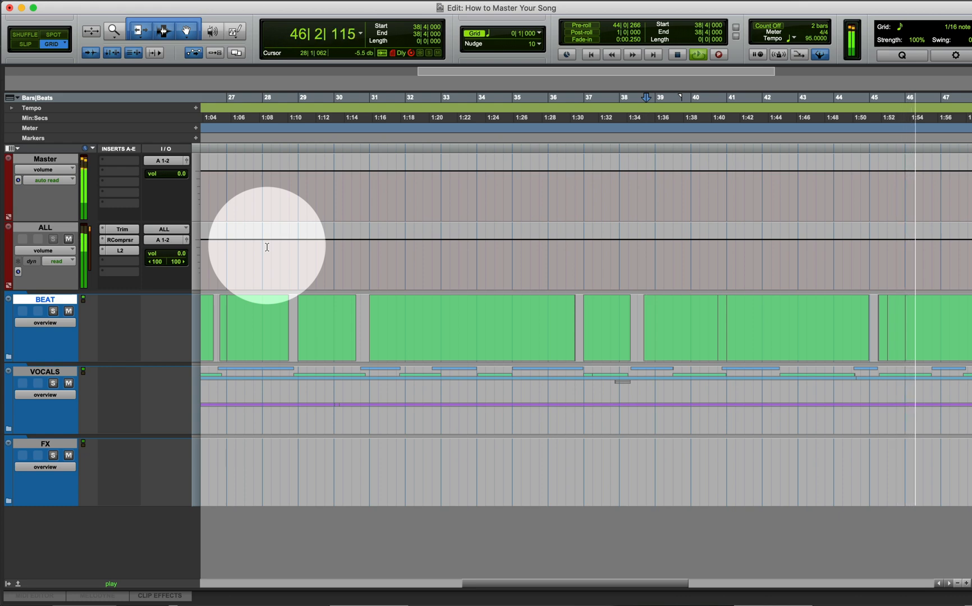
click(124, 251)
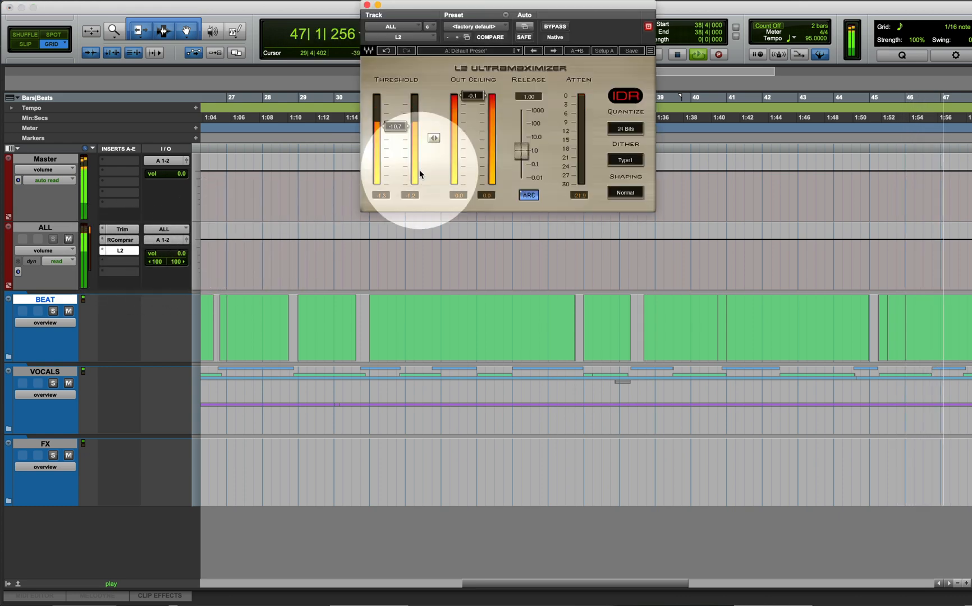
key(super+w)
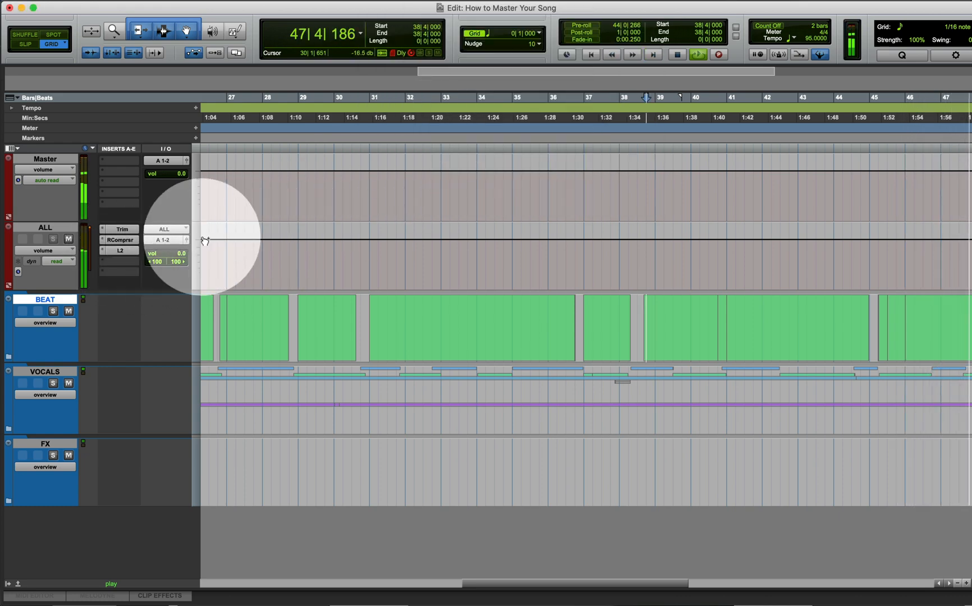
super+click(127, 242)
super+click(128, 242)
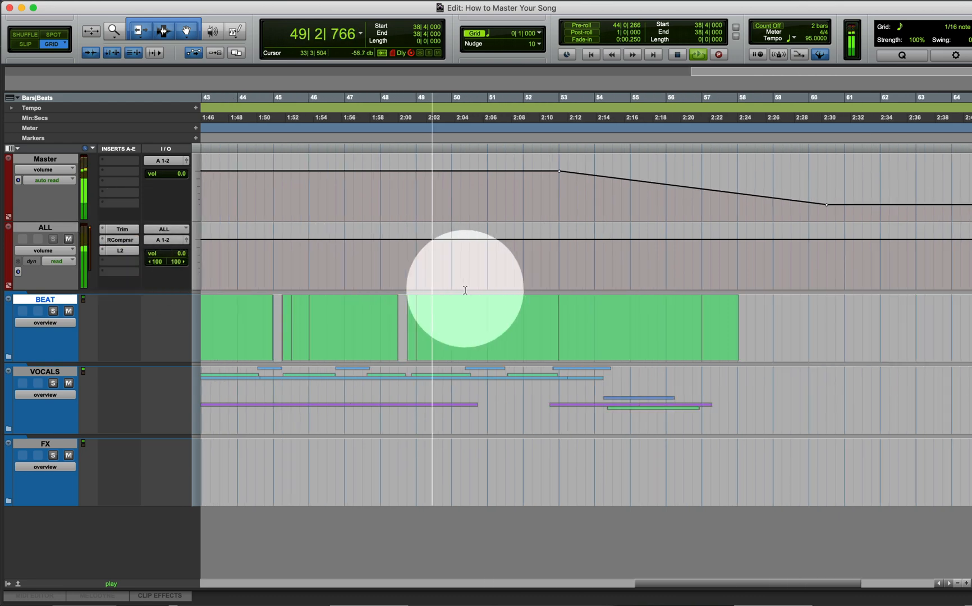
key(space)
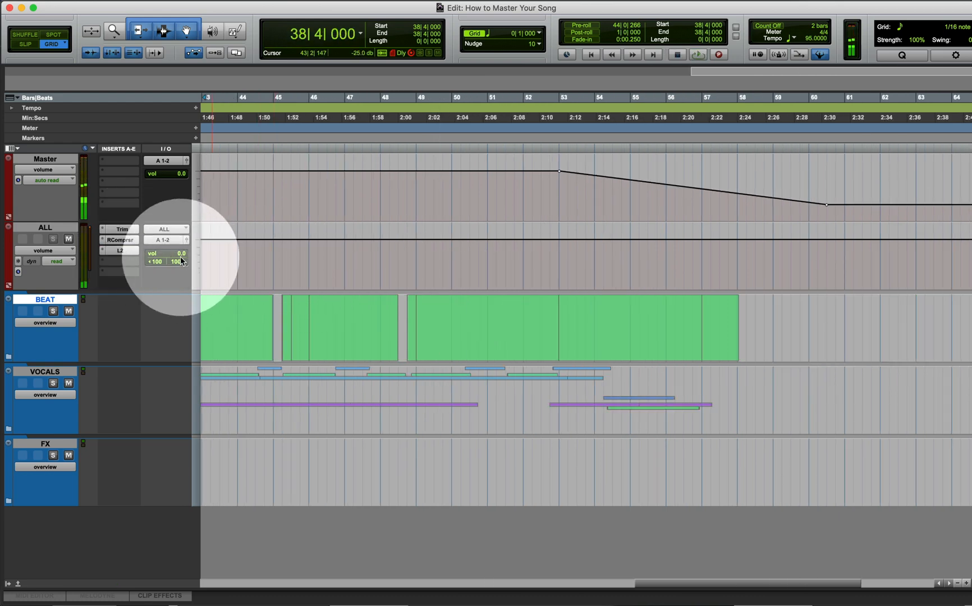
Step: Insert WLM Meter (stereo) in the slot below L2 on the ALL track and place its window clear of the track inserts
click(116, 260)
text(wklm)
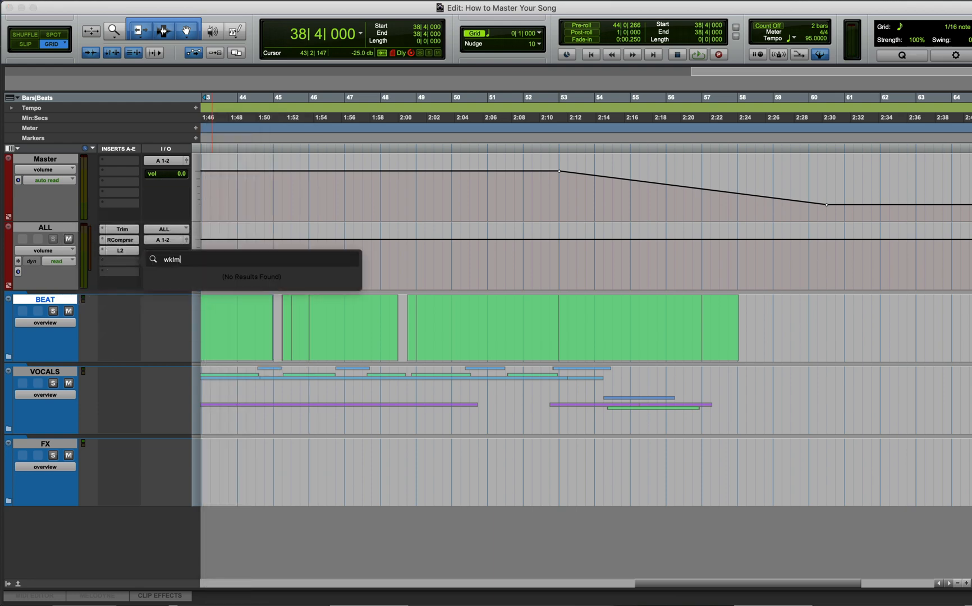
key(BackSpace)
text(lm)
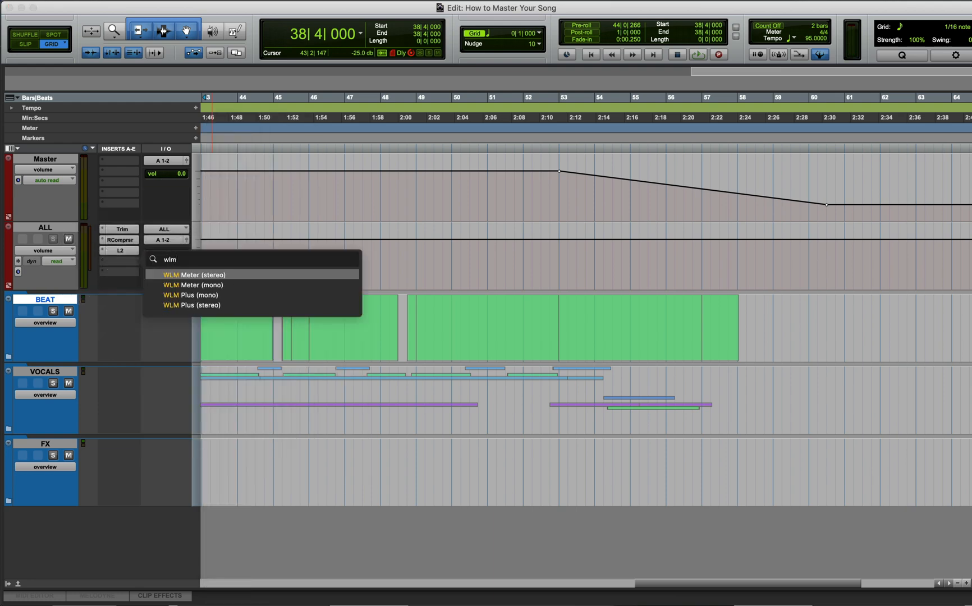
key(Return)
drag(393, 314, 681, 314)
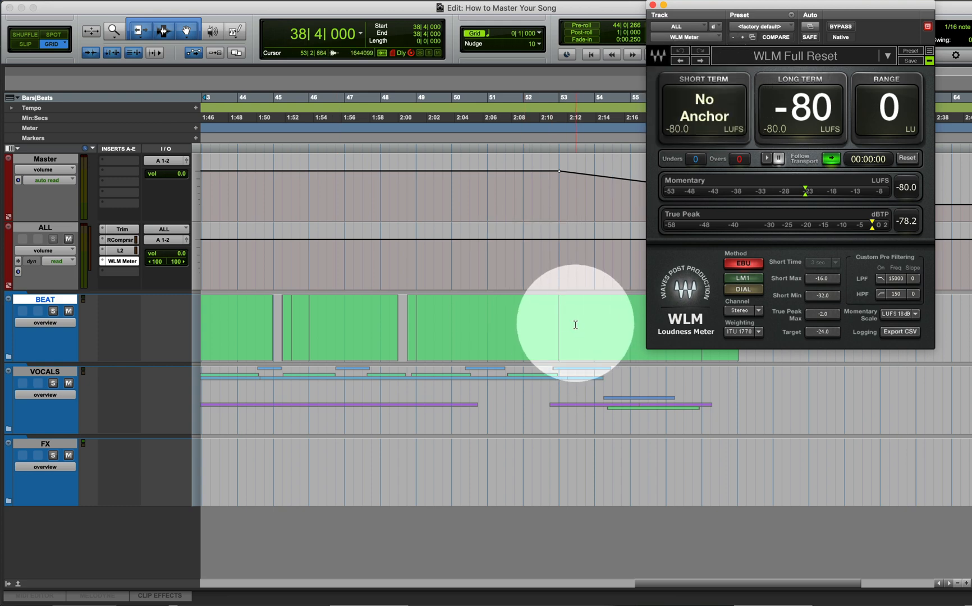
Step: Measure the mix's loudness with the WLM Meter while playing from 38|4
scroll(578, 327, left, 10)
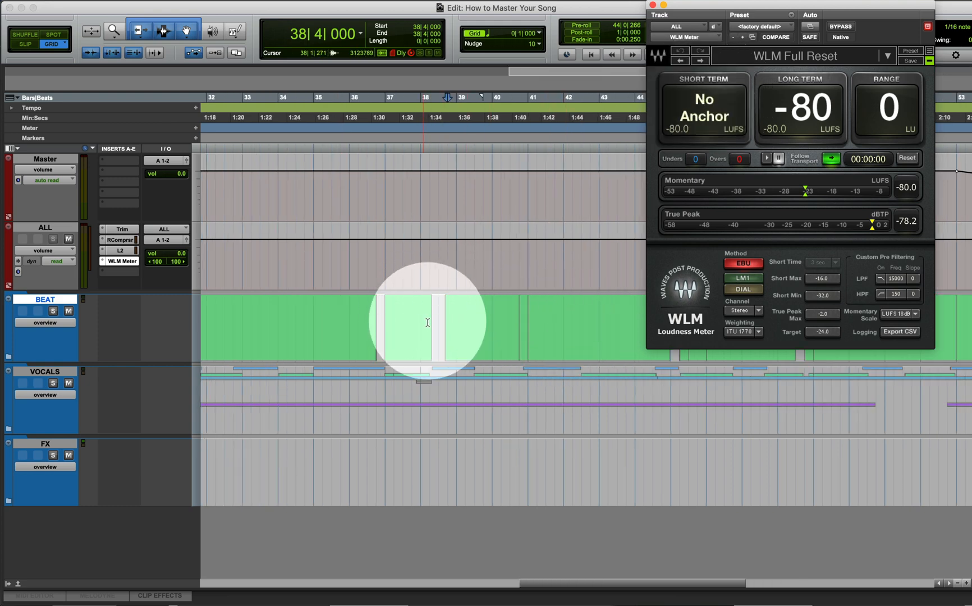
key(space)
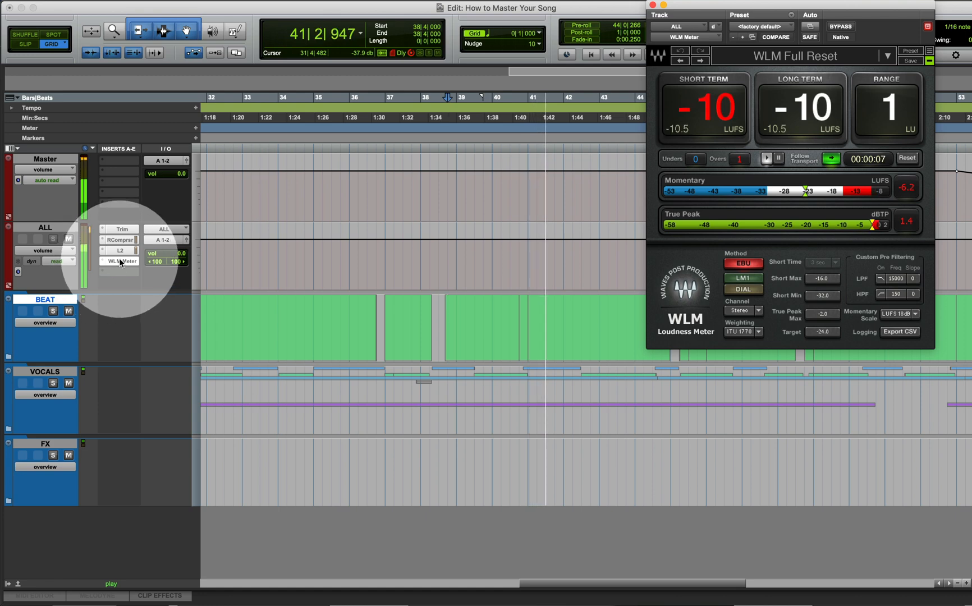
key(space)
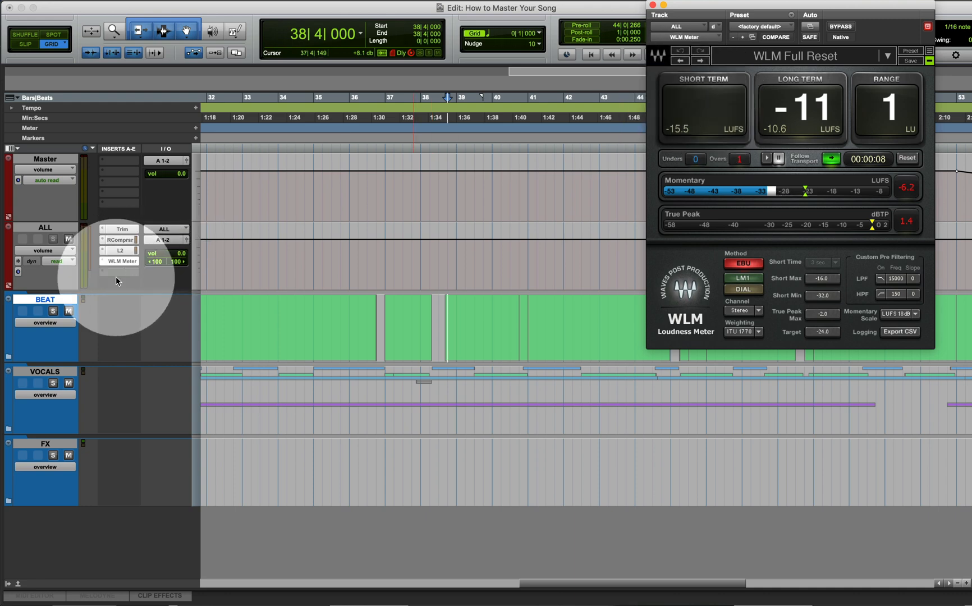
Step: Arrange the L2 and WLM Meter windows side by side and set the L2 threshold to -10.8 during playback
click(120, 251)
drag(703, 14, 303, 13)
click(122, 261)
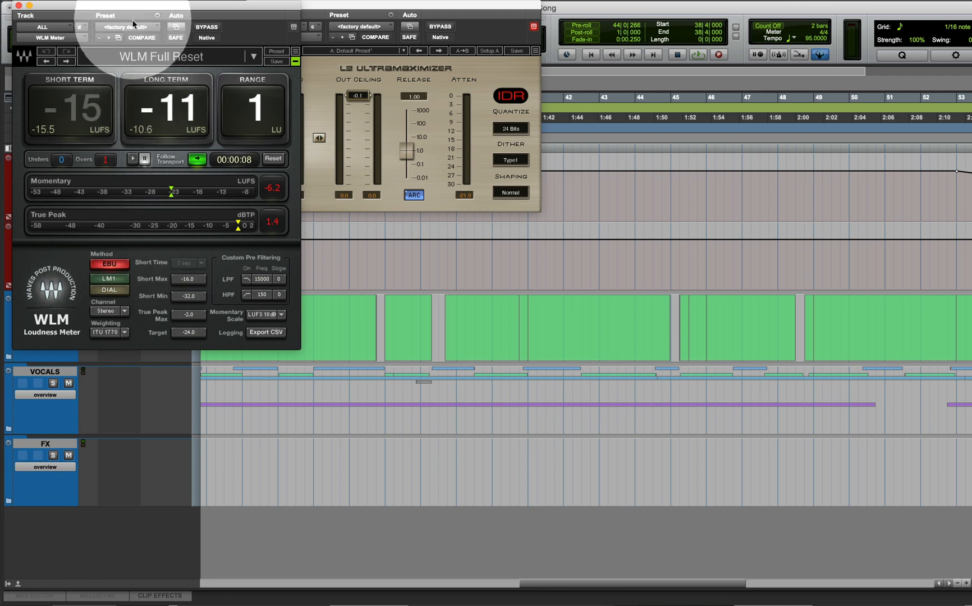
drag(133, 9, 757, 6)
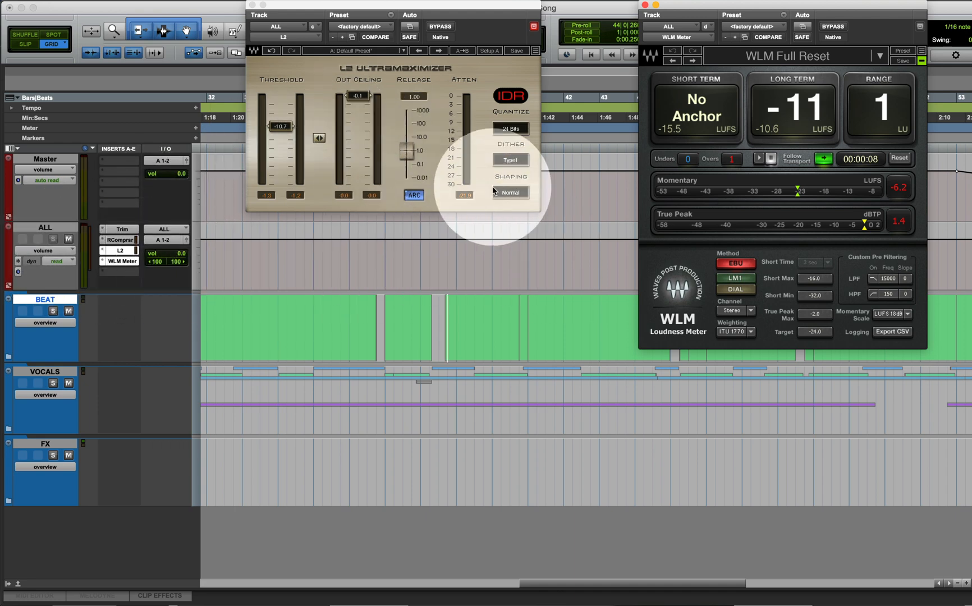
key(space)
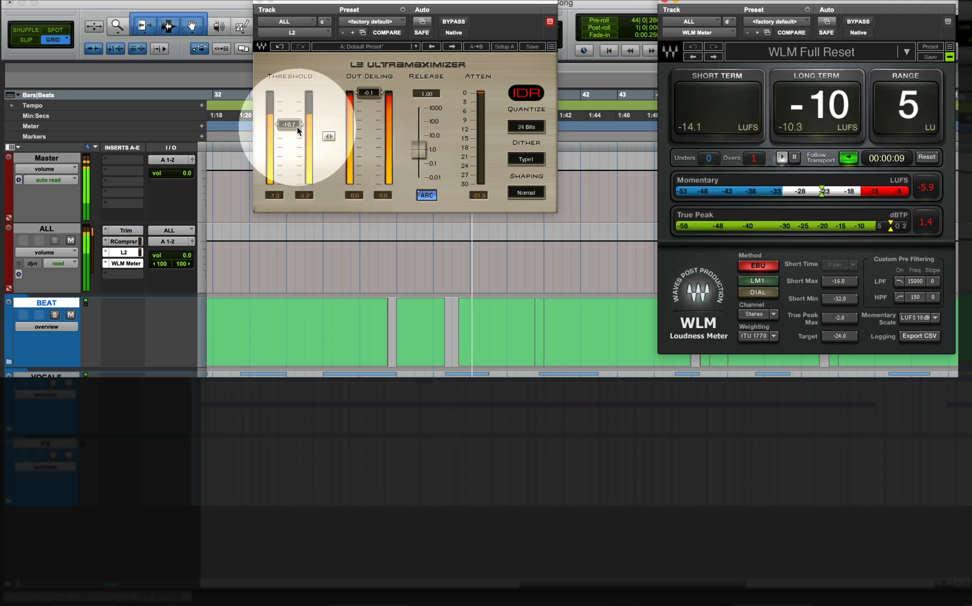
click(297, 126)
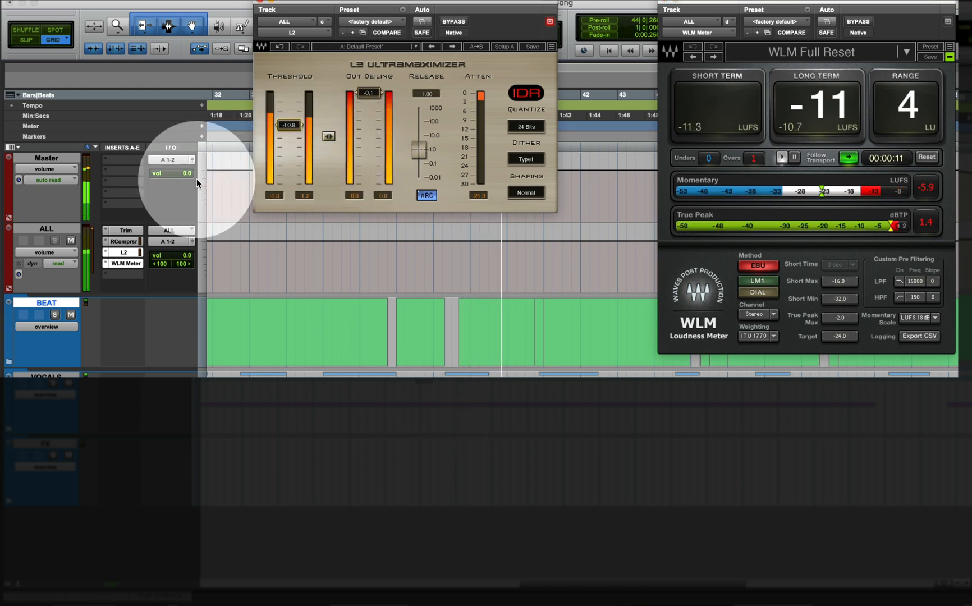
Step: Set the Trim gain on the ALL track to +3.9 dB and close all plug-in windows
click(126, 231)
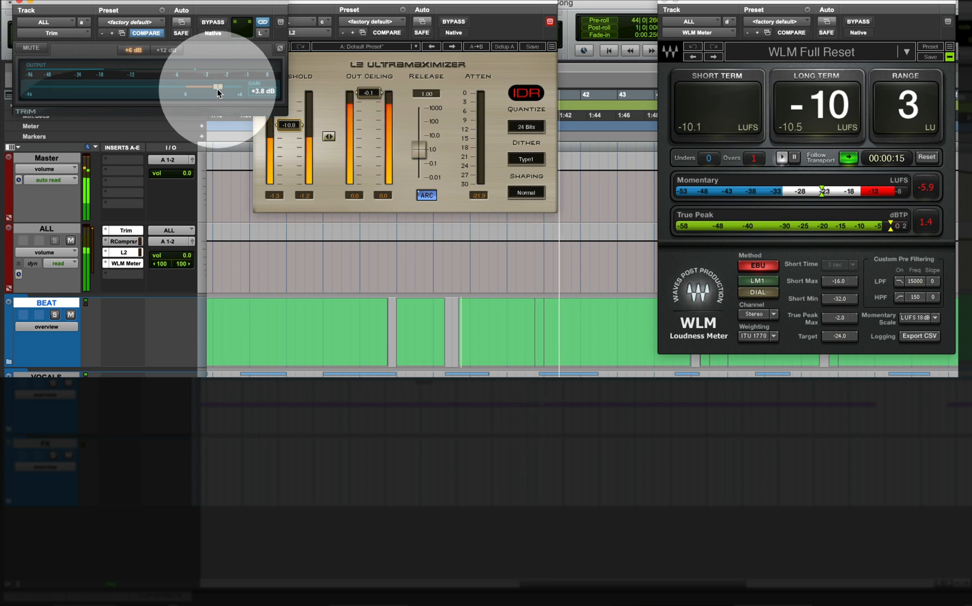
drag(217, 89, 218, 89)
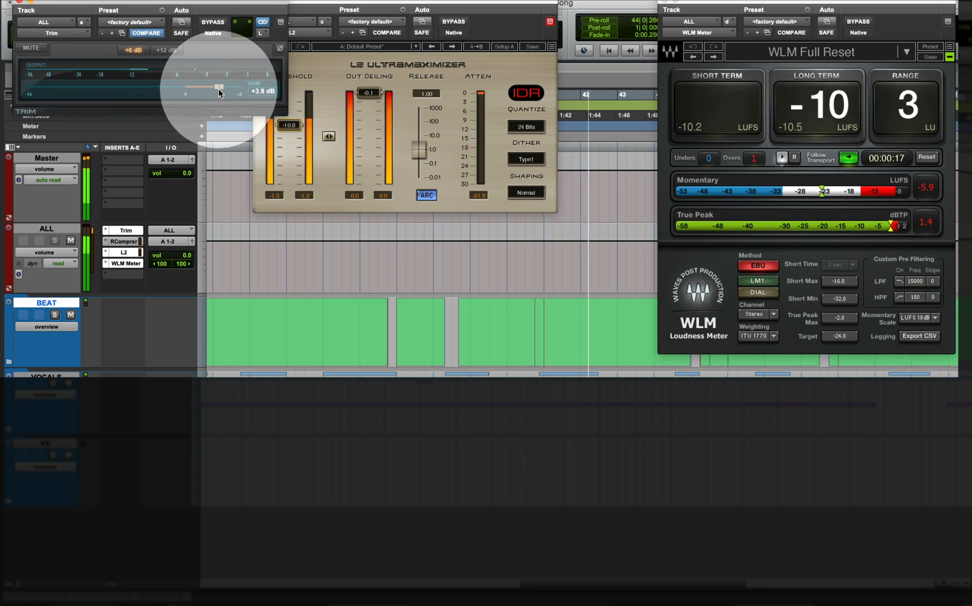
key(ctrl+alt+super+w)
Step: Restart playback, set the Renaissance Compressor's threshold on the ALL track to -7.9, and close its window
click(125, 241)
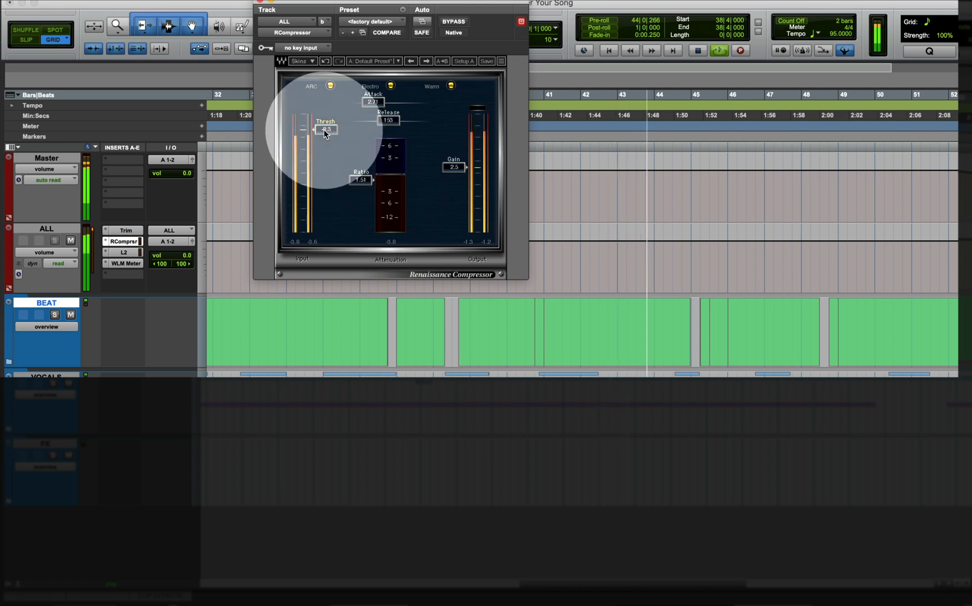
key(space)
key(space)
drag(326, 133, 325, 129)
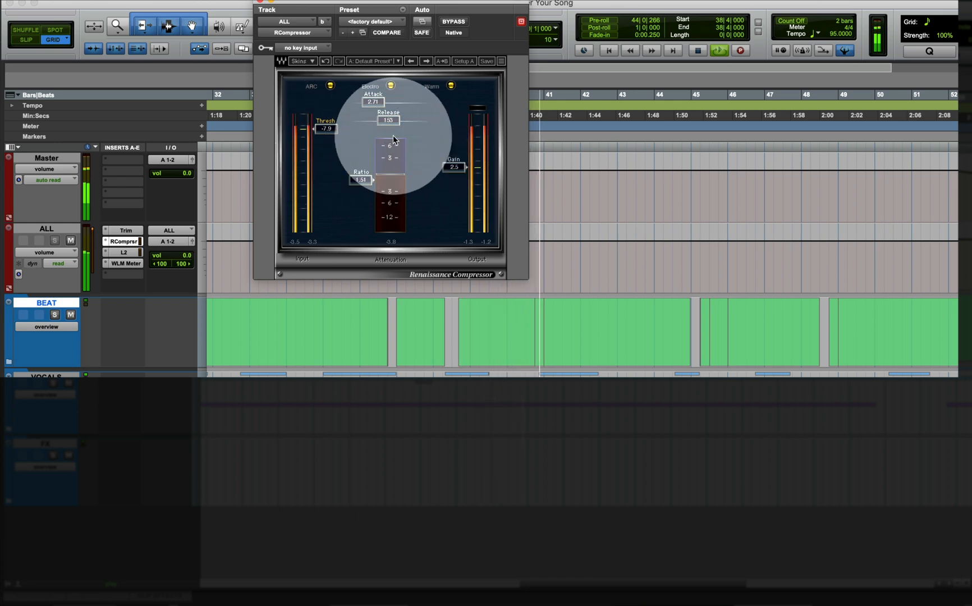
key(super+w)
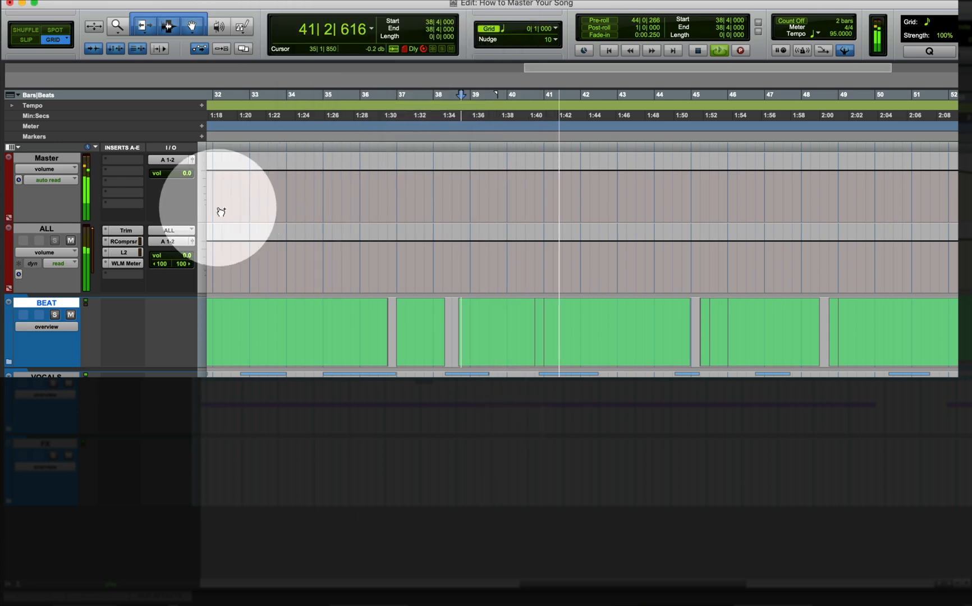
Step: Review the Trim settings on the ALL track, close the window, and listen toward the song's ending before stopping playback
click(132, 235)
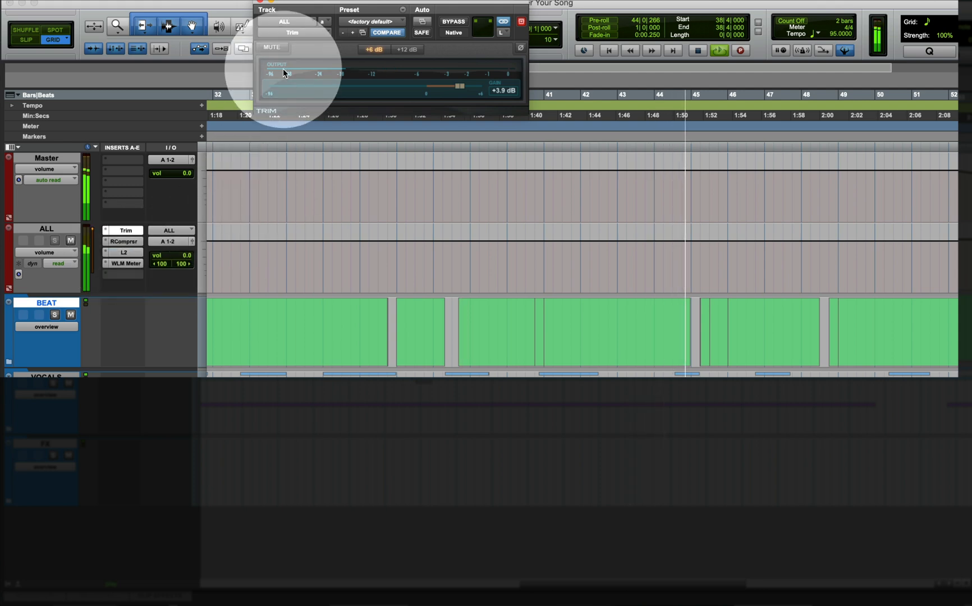
click(260, 3)
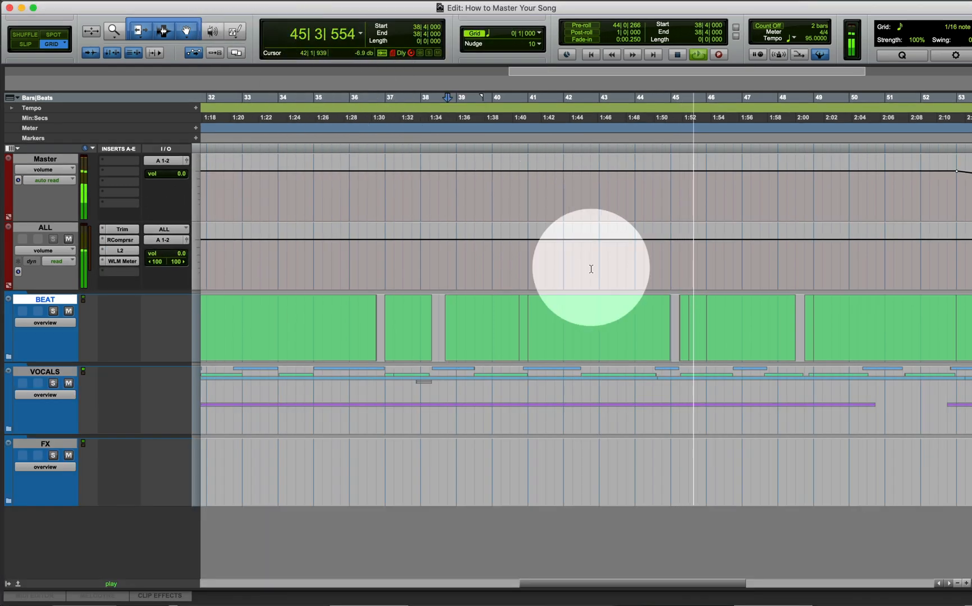
scroll(605, 282, right, 5)
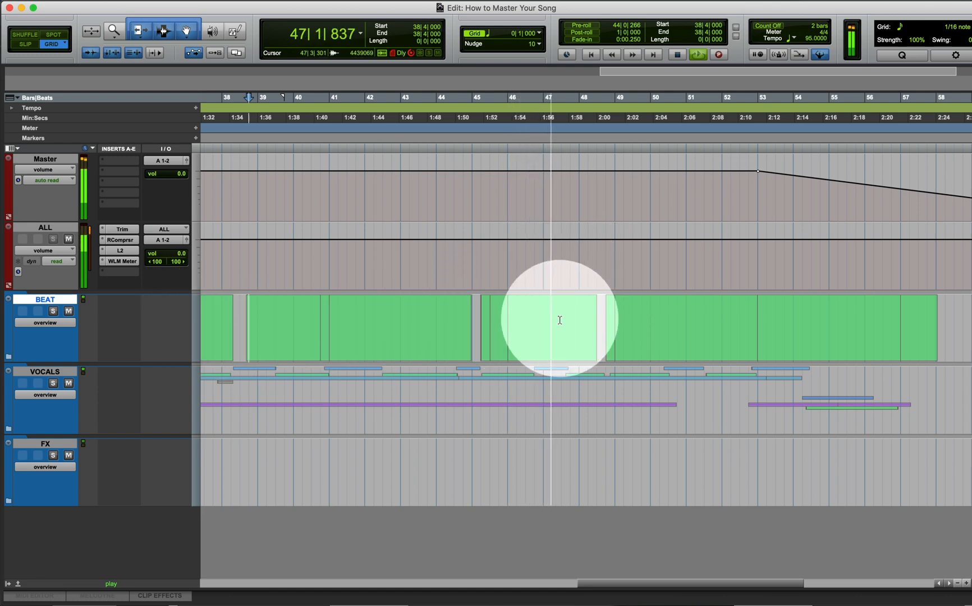
key(space)
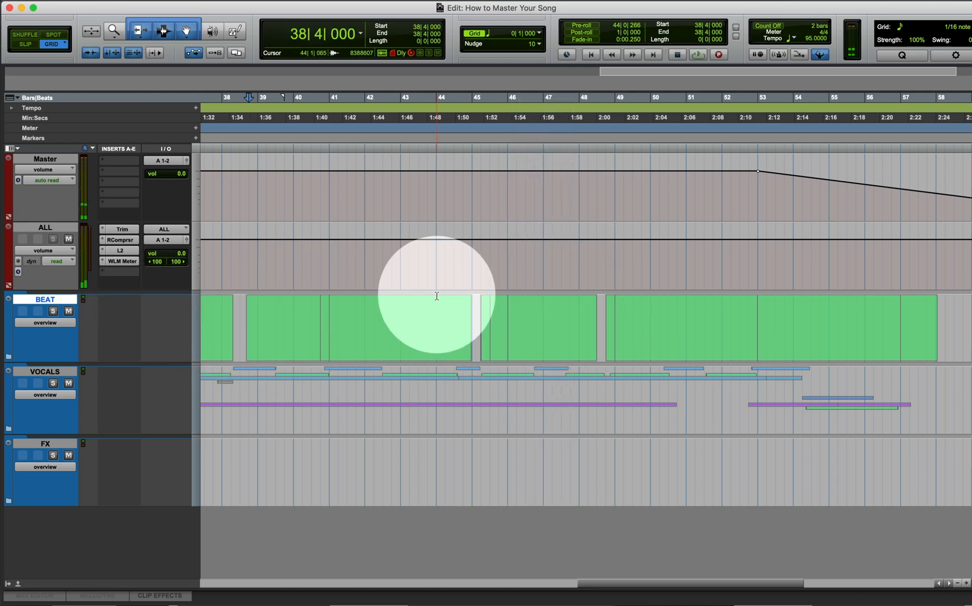